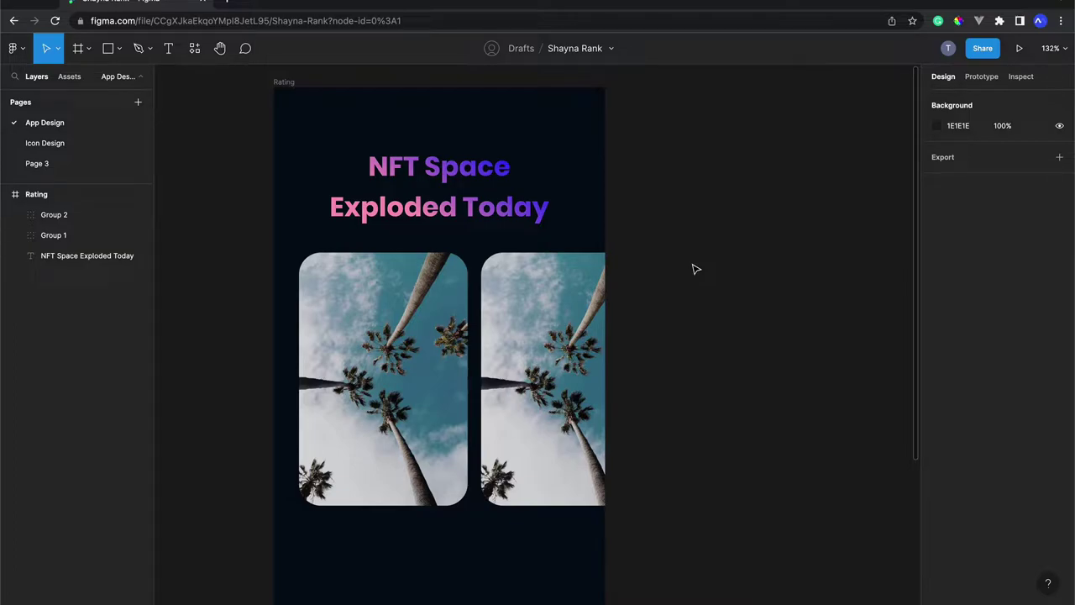
# Step: Pan around the canvas and select the two palm-tree photo cards
pyautogui.scroll(5, 585, 234)
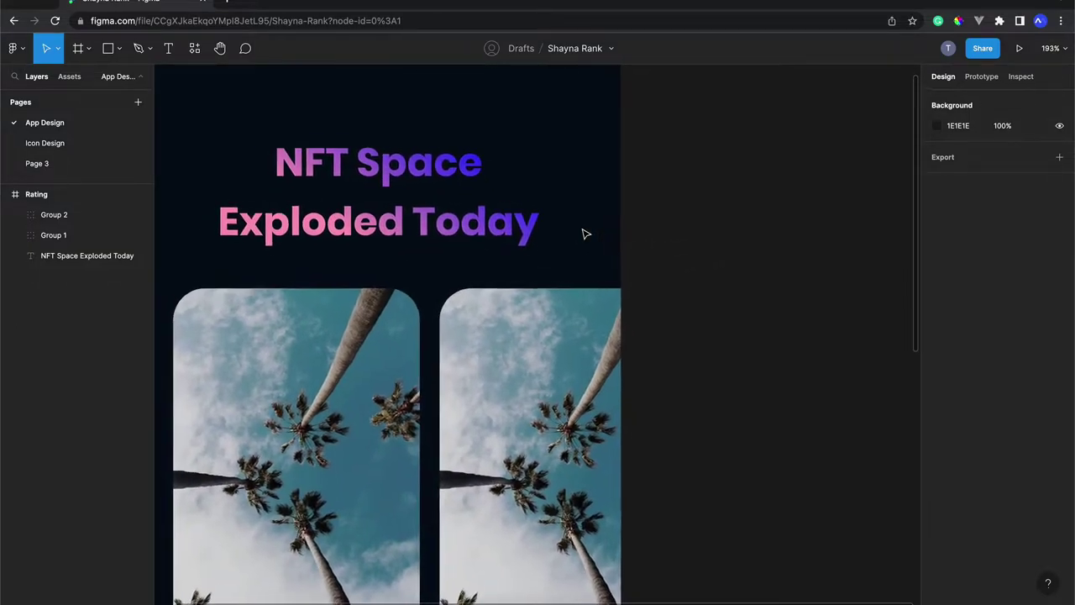
pyautogui.hscroll(-1, 585, 234)
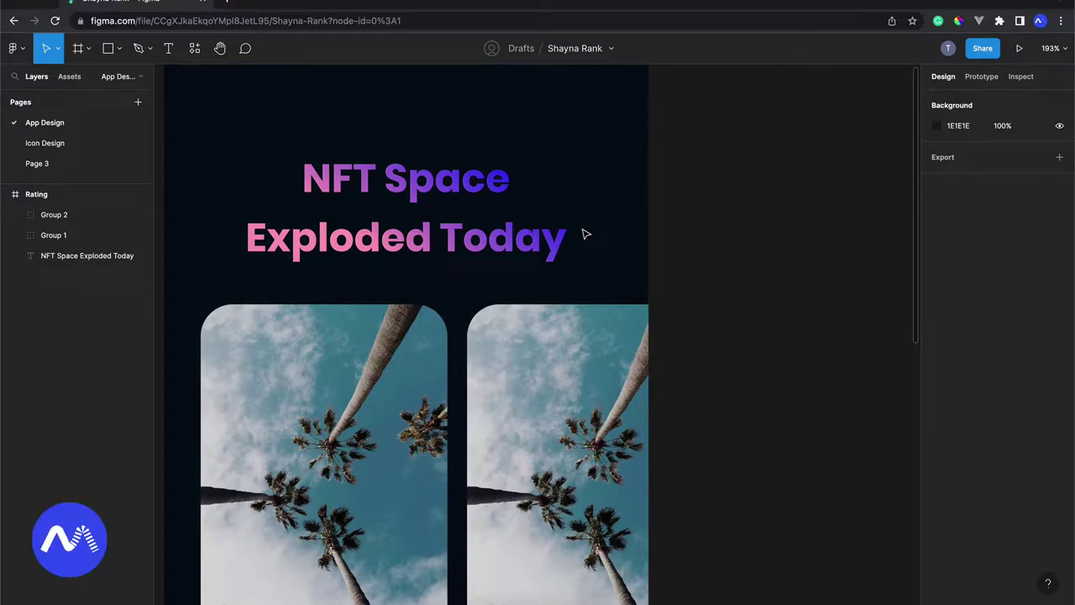
pyautogui.scroll(-2, 585, 234)
pyautogui.scroll(-2, 583, 233)
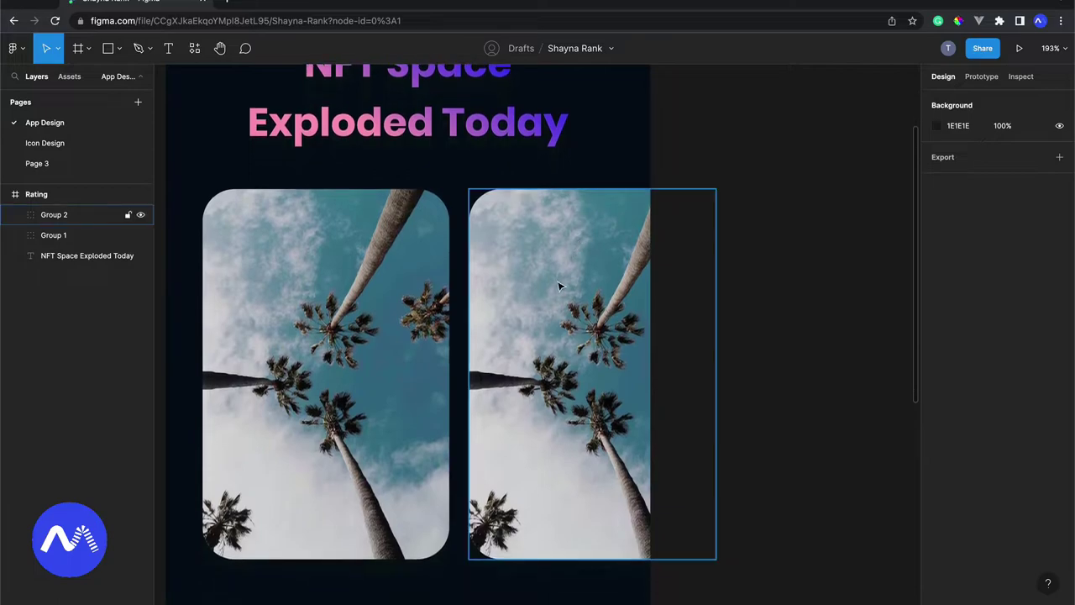
pyautogui.click(559, 290)
pyautogui.click(420, 327)
pyautogui.scroll(-3, 531, 309)
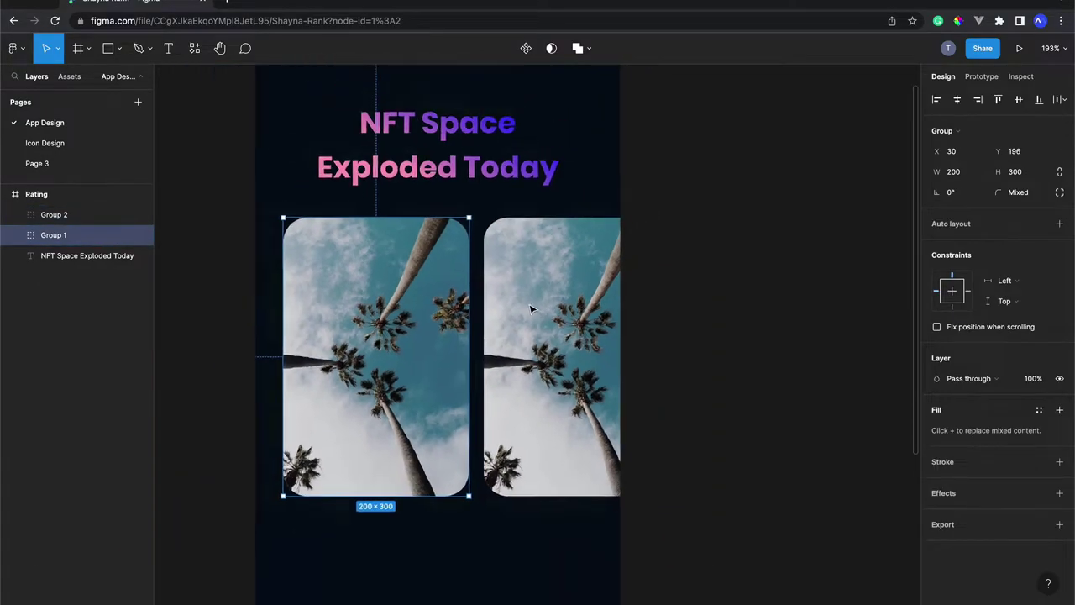
pyautogui.scroll(-3, 531, 309)
pyautogui.scroll(2, 531, 309)
pyautogui.hscroll(2, 530, 309)
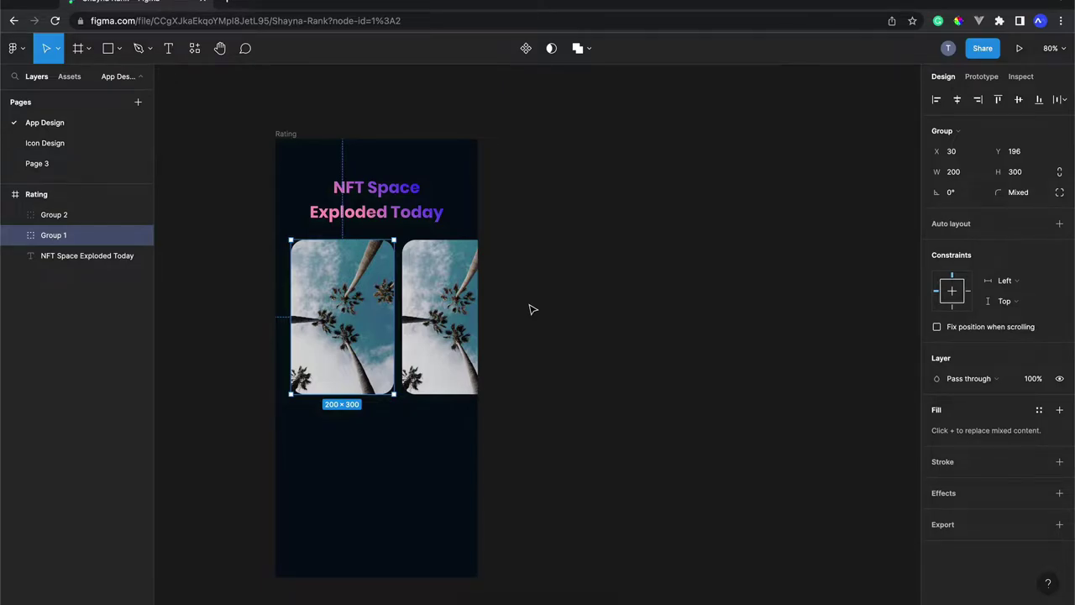
pyautogui.scroll(5, 531, 310)
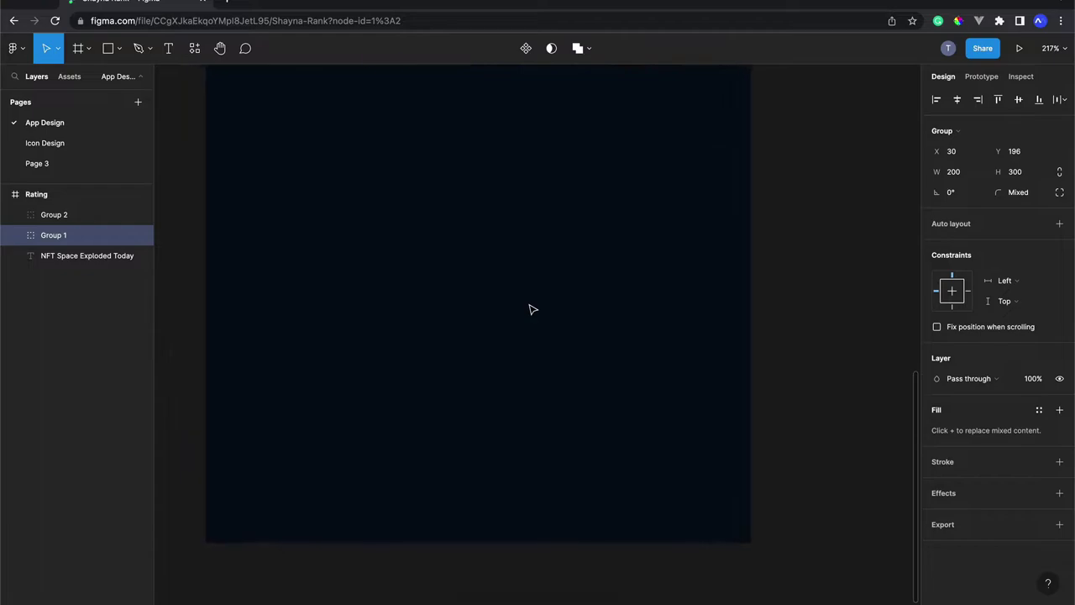
pyautogui.scroll(2, 531, 309)
pyautogui.hscroll(-2, 531, 309)
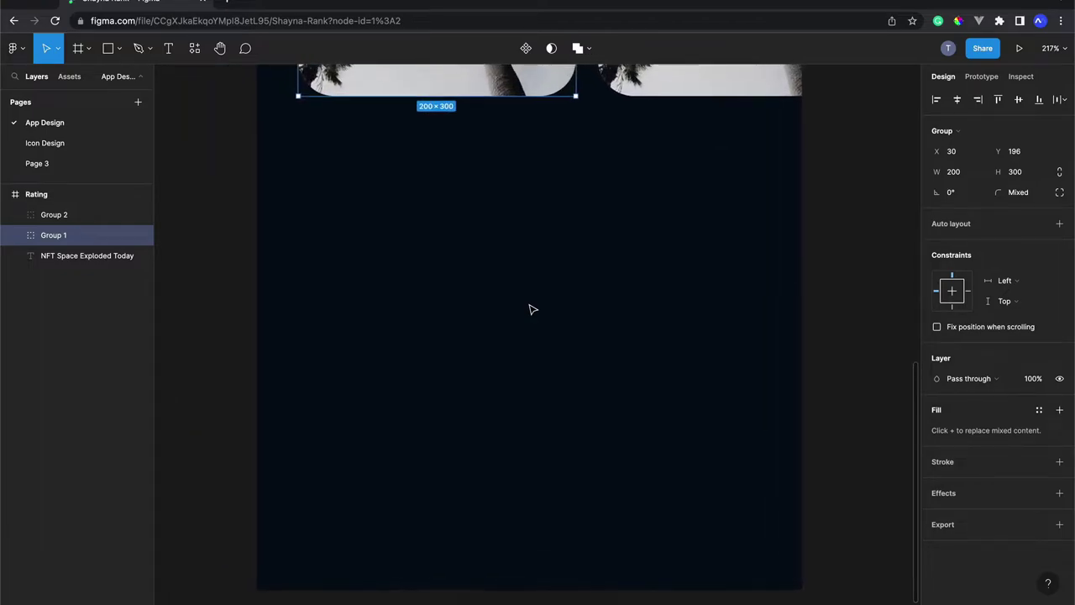
# Step: Choose Pen from the pen tool dropdown and reposition the canvas view
pyautogui.click(148, 51)
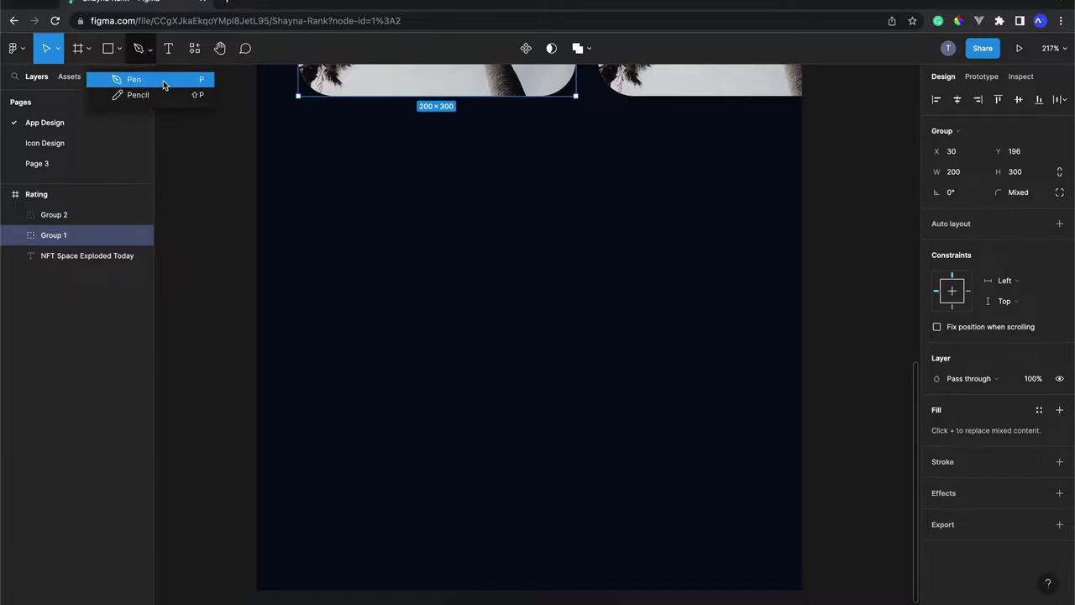
pyautogui.click(163, 80)
pyautogui.scroll(-3, 316, 165)
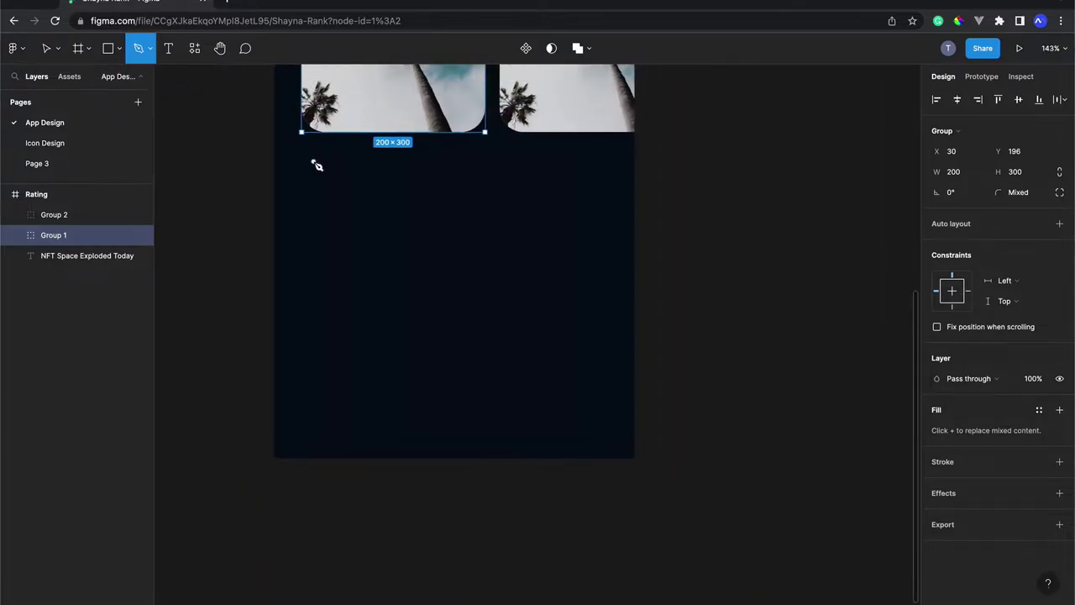
pyautogui.scroll(5, 318, 166)
pyautogui.scroll(1, 317, 166)
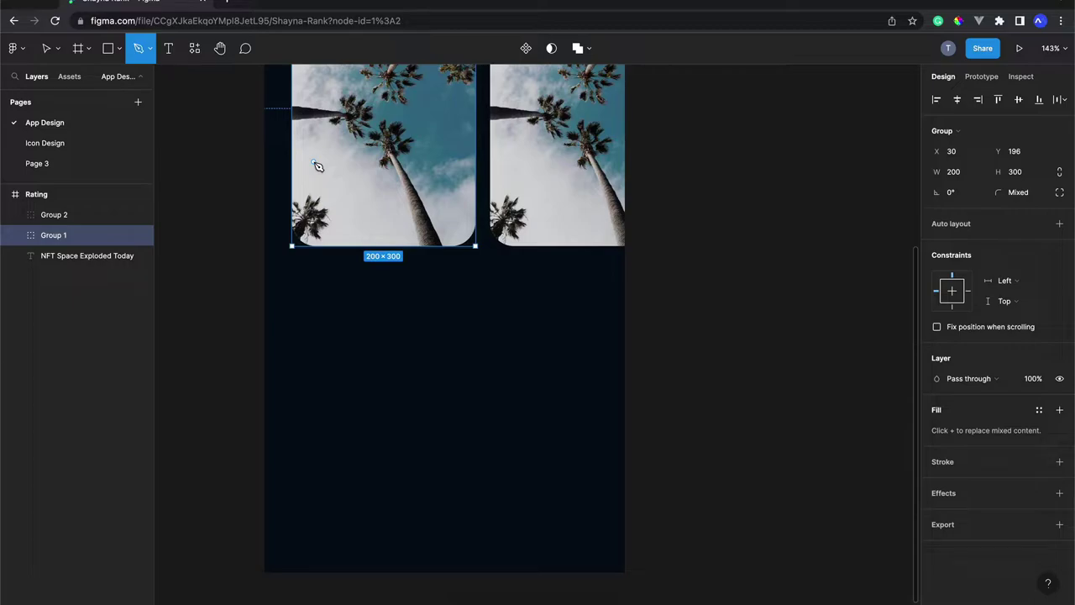
pyautogui.scroll(5, 318, 166)
pyautogui.scroll(5, 318, 166)
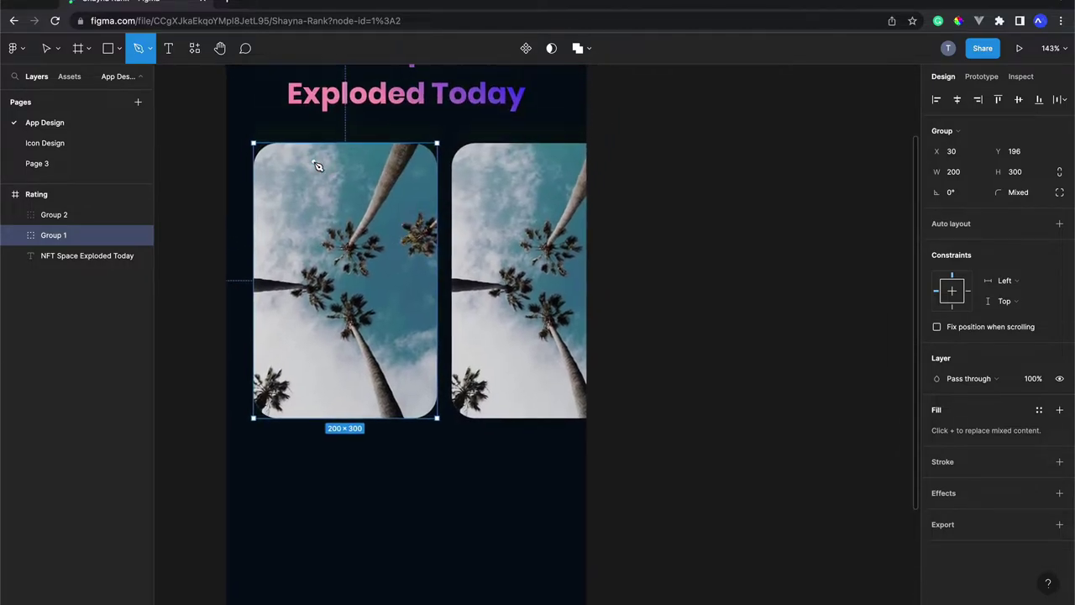
# Step: Open dribbble.com in a new browser tab
pyautogui.hotkey('ctrl', 't')
pyautogui.write('dribbble.com')
pyautogui.press('Return')
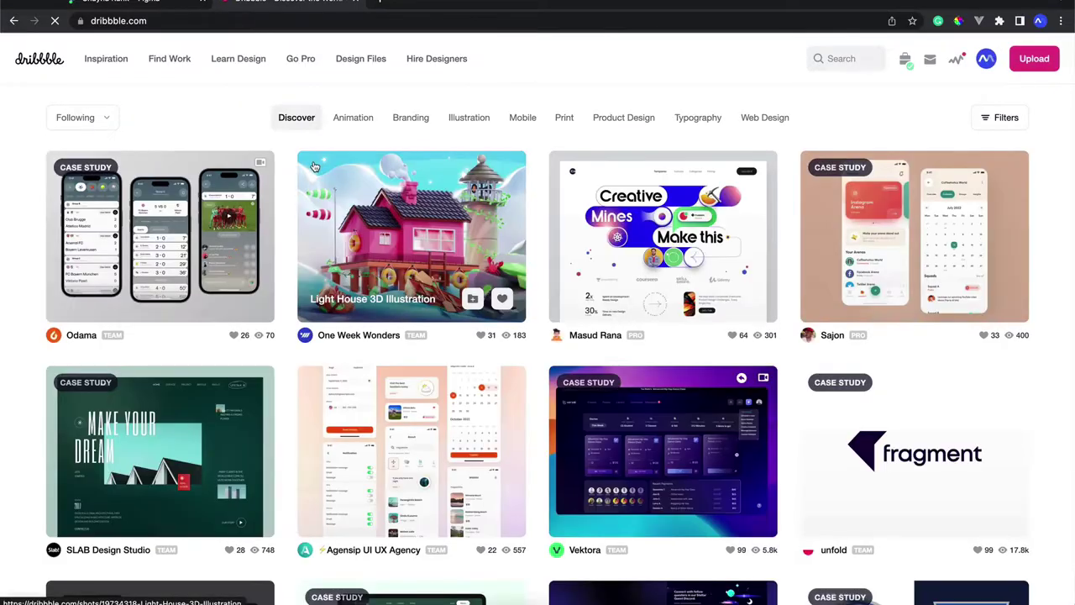
# Step: Search Dribbble for 'chart' designs
pyautogui.click(859, 60)
pyautogui.write('cha')
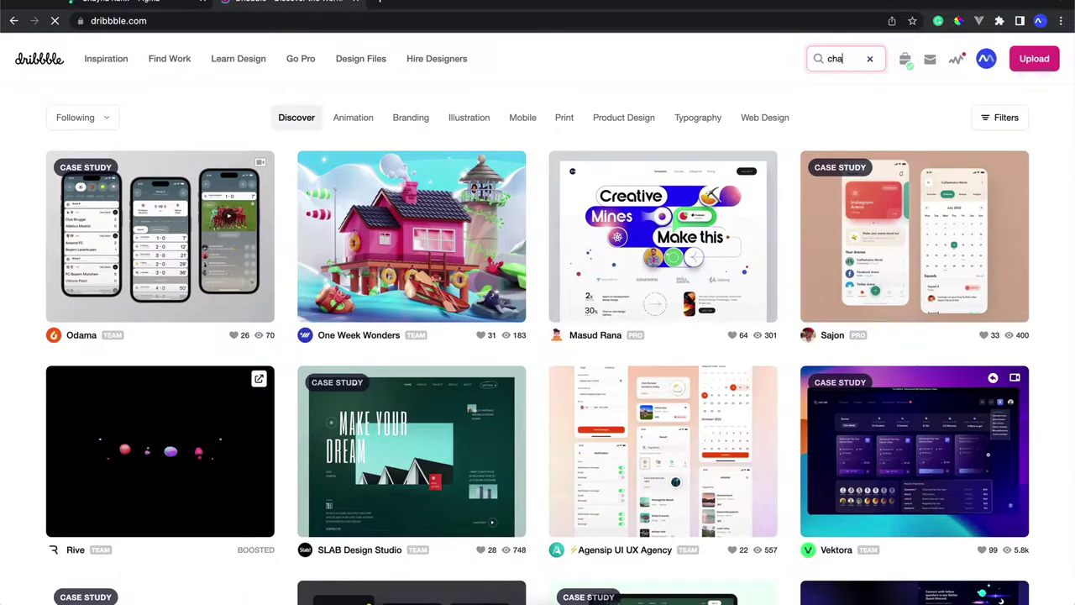
pyautogui.write('rt')
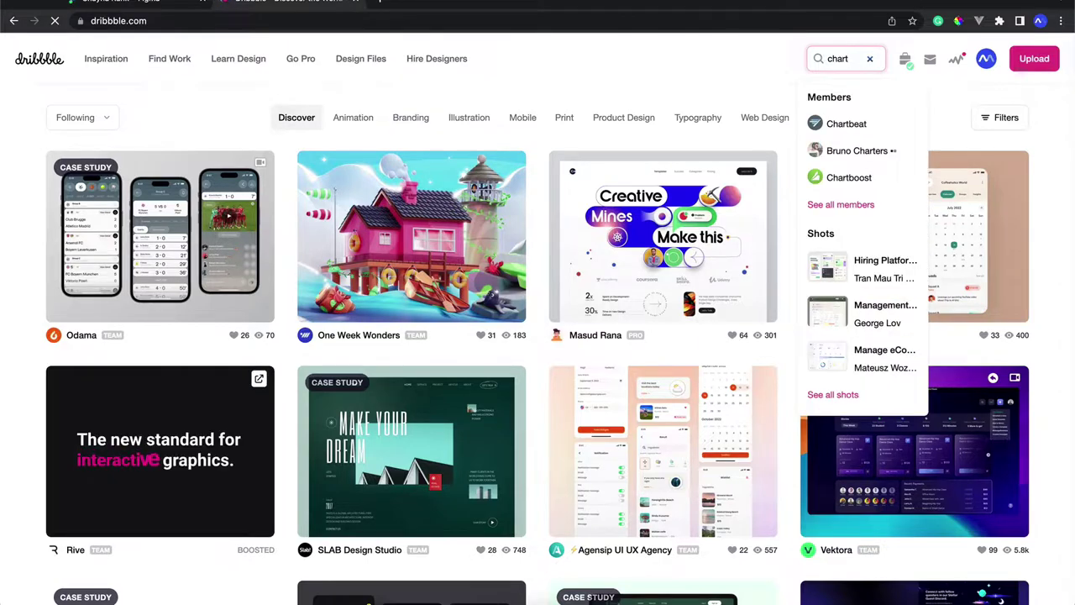
pyautogui.press('Return')
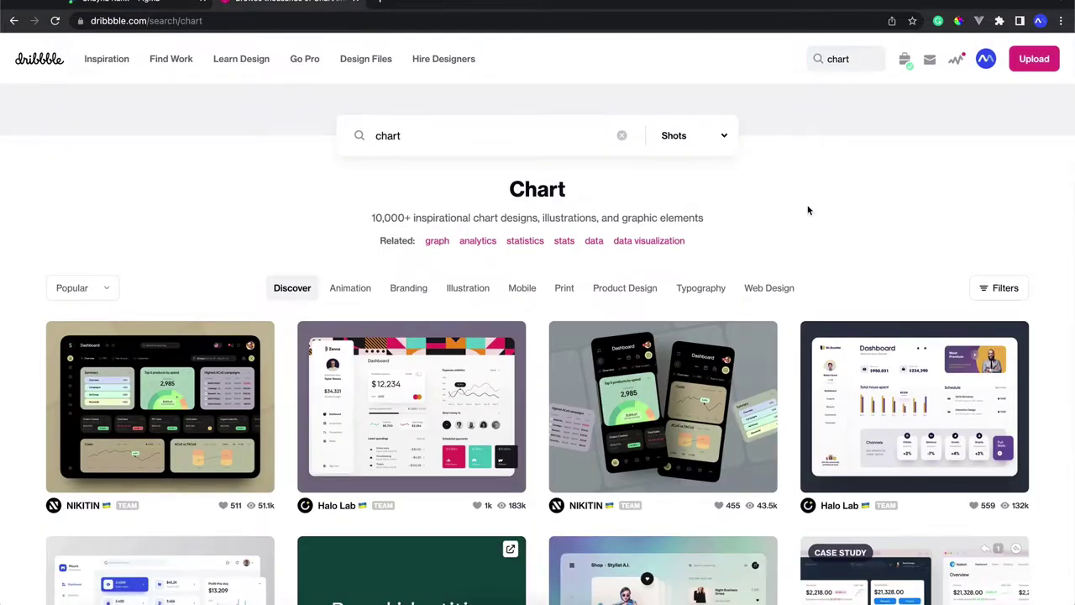
pyautogui.scroll(-2, 806, 211)
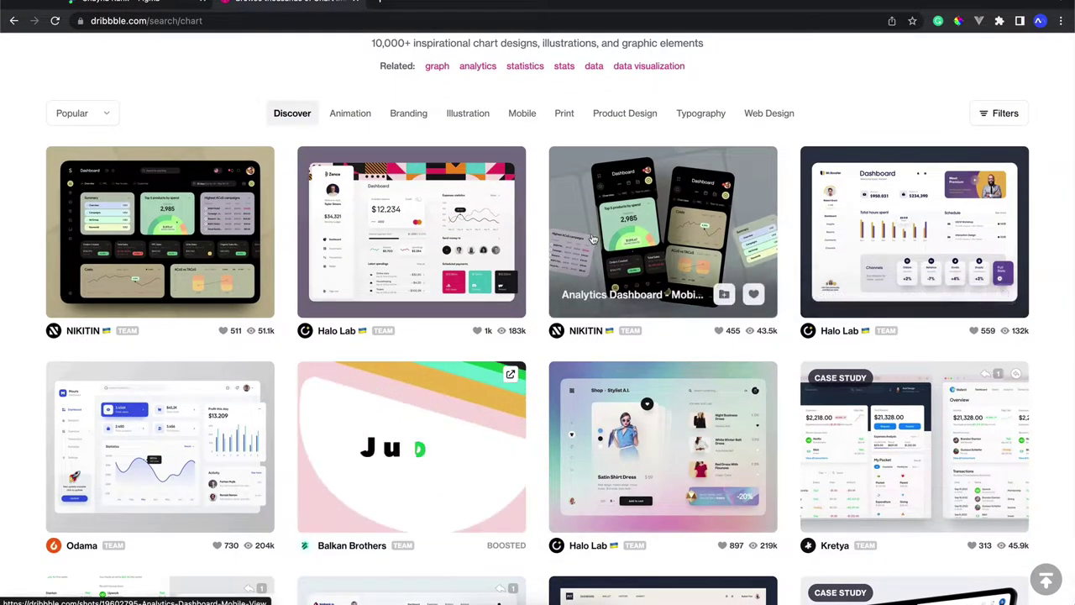
# Step: Copy the Admin dashboard: analytics UX shot image and return to Figma
pyautogui.click(471, 219)
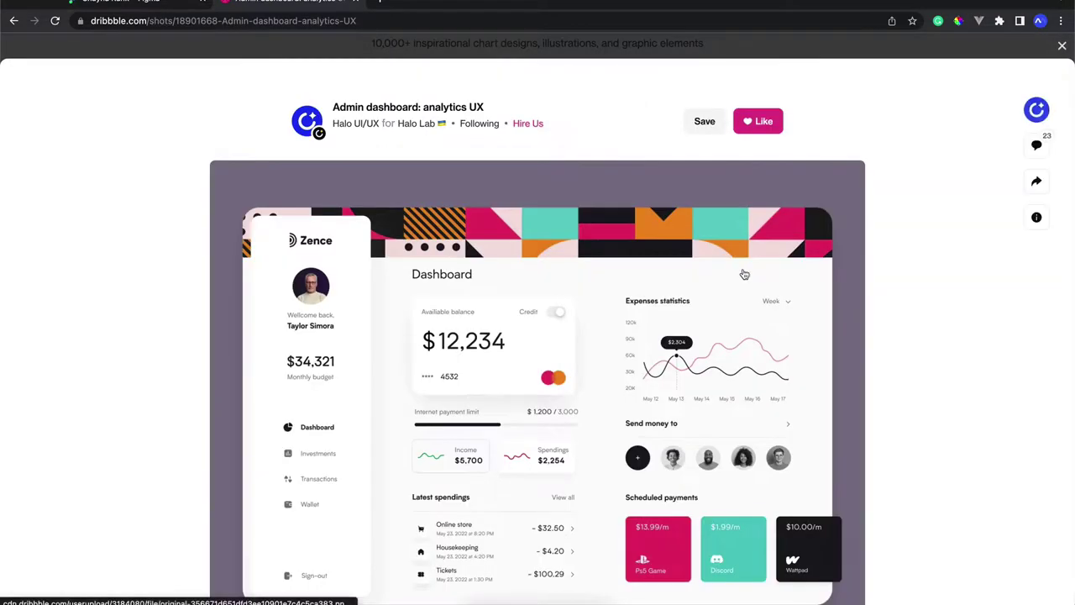
pyautogui.click(744, 275)
pyautogui.click(744, 274)
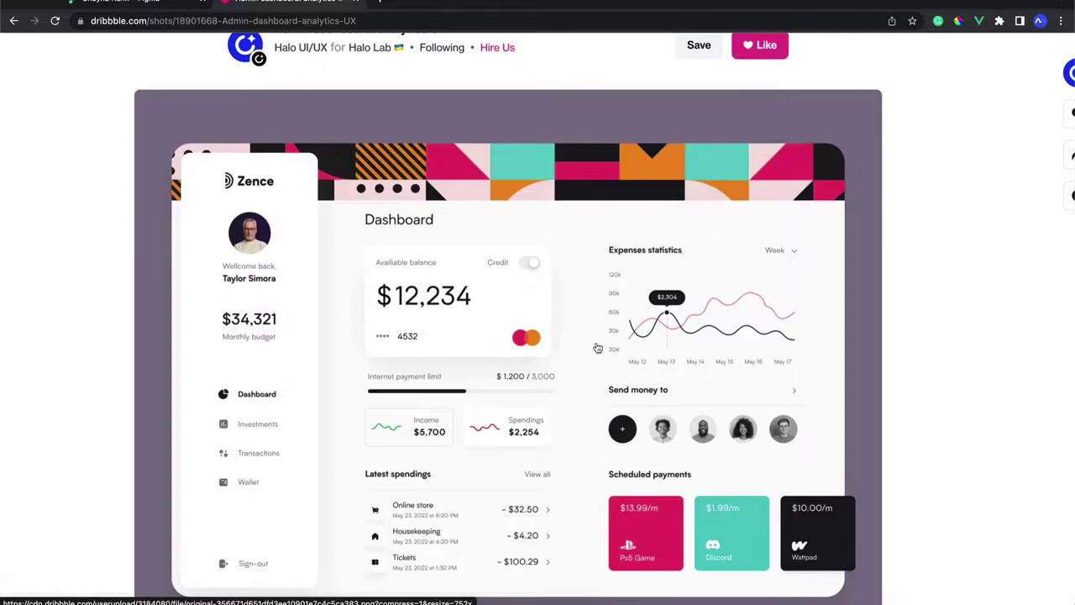
pyautogui.rightClick(597, 348)
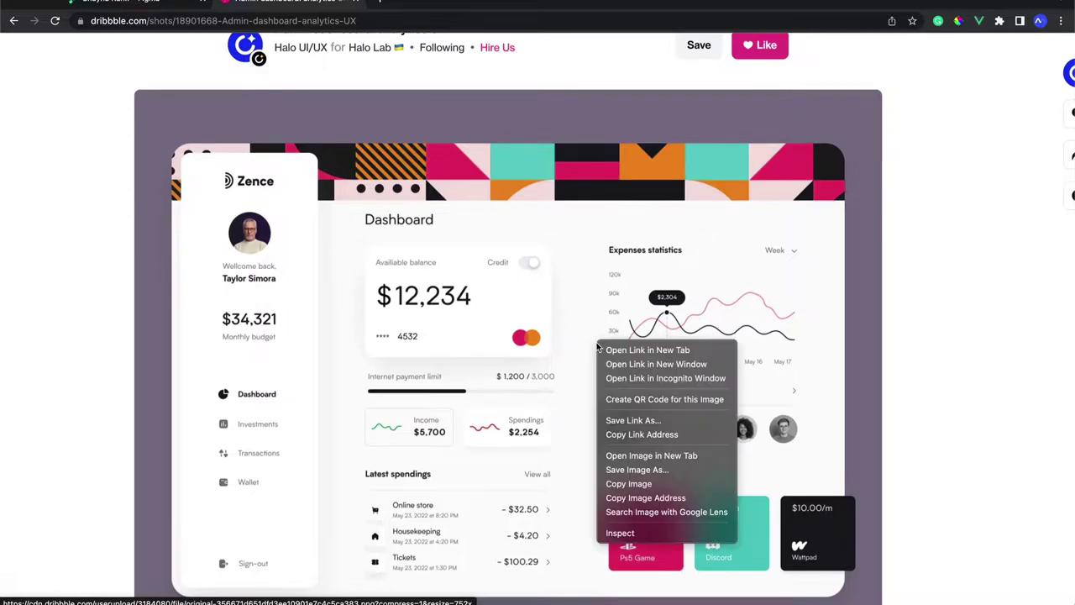
pyautogui.click(645, 485)
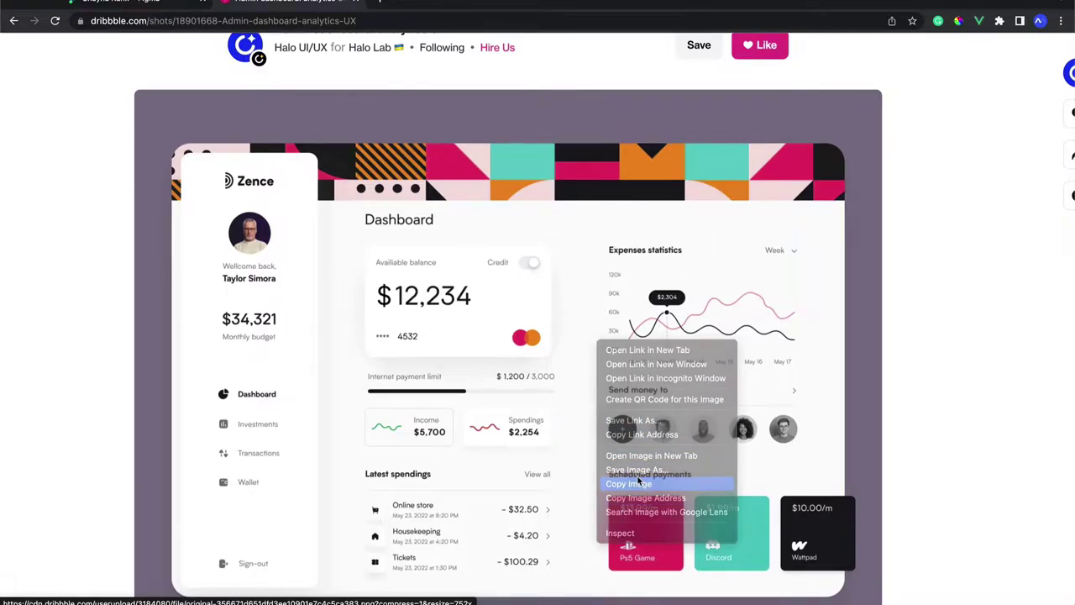
pyautogui.click(121, 4)
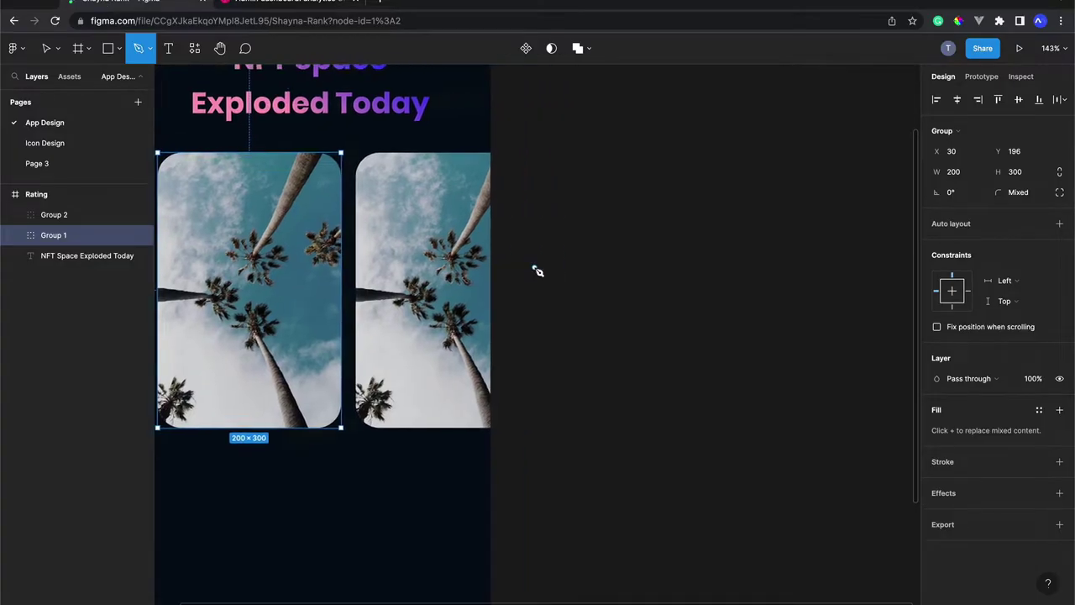
# Step: Paste the copied dashboard image and move it left of the Rating frame
pyautogui.scroll(-5, 537, 270)
pyautogui.scroll(-3, 537, 269)
pyautogui.press('v')
pyautogui.click(537, 269)
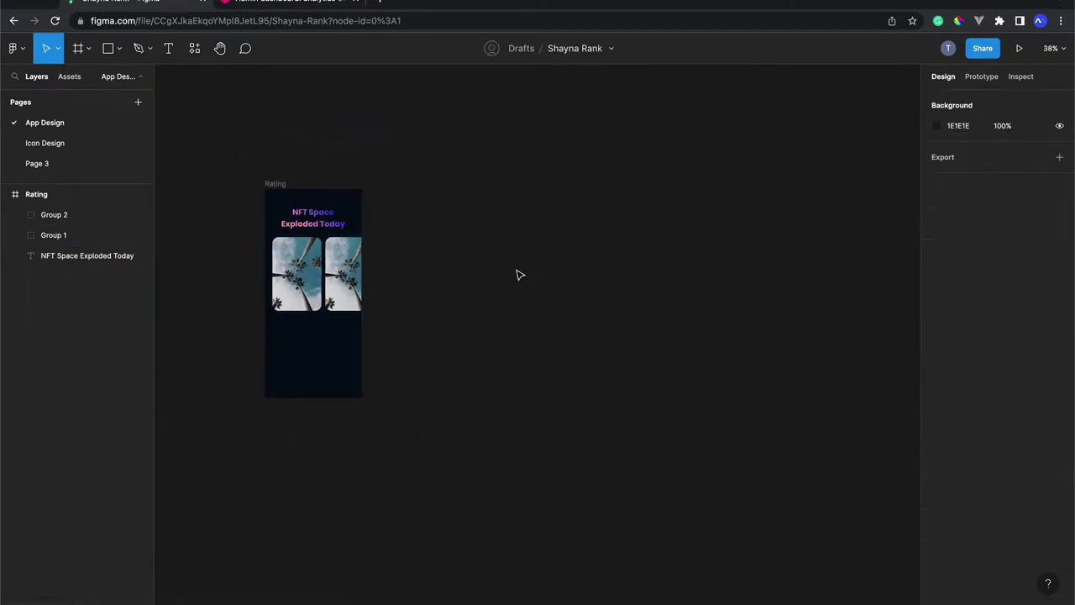
pyautogui.hotkey('ctrl', 'v')
pyautogui.scroll(-3, 519, 258)
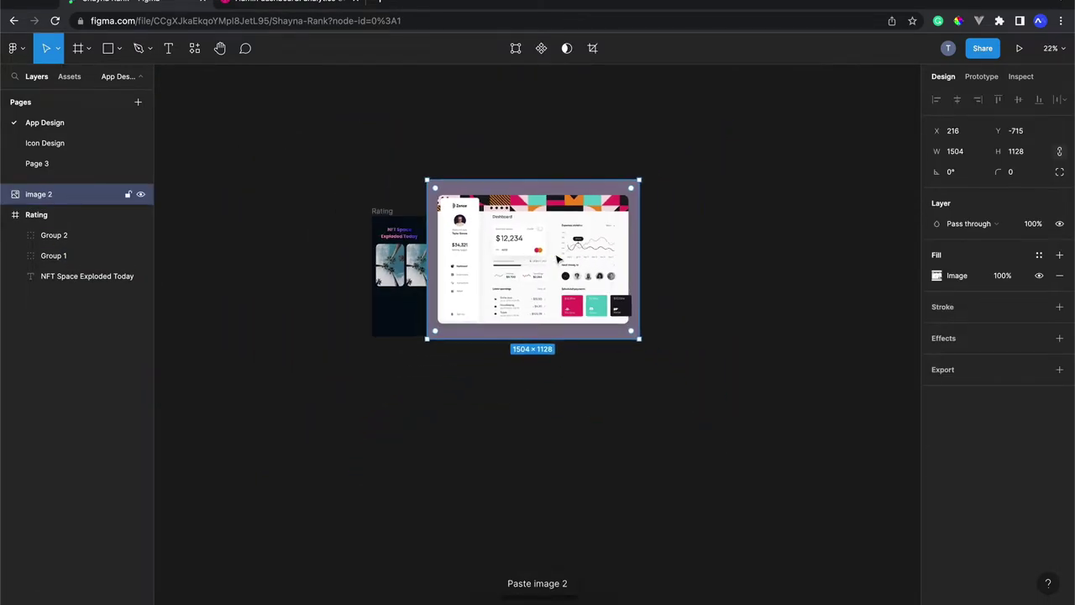
pyautogui.moveTo(561, 263)
pyautogui.mouseDown()
pyautogui.moveTo(288, 304)
pyautogui.moveTo(355, 331)
pyautogui.mouseUp()
# Step: Show the shape tools list beside the Rectangle tool
pyautogui.scroll(6, 314, 313)
pyautogui.scroll(3, 246, 268)
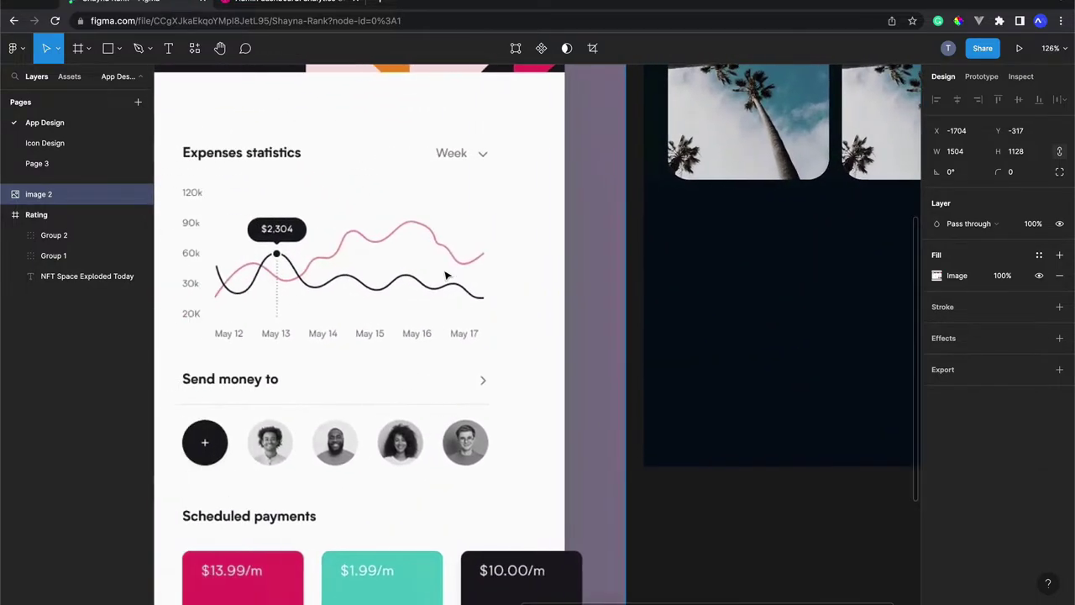
pyautogui.scroll(1, 247, 268)
pyautogui.scroll(2, 247, 268)
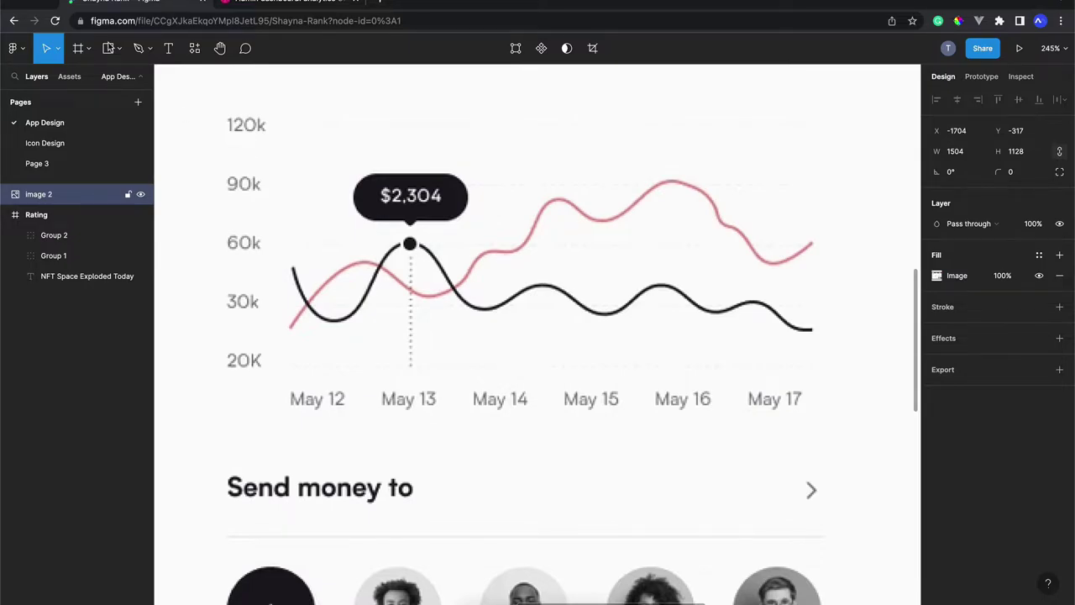
pyautogui.click(119, 48)
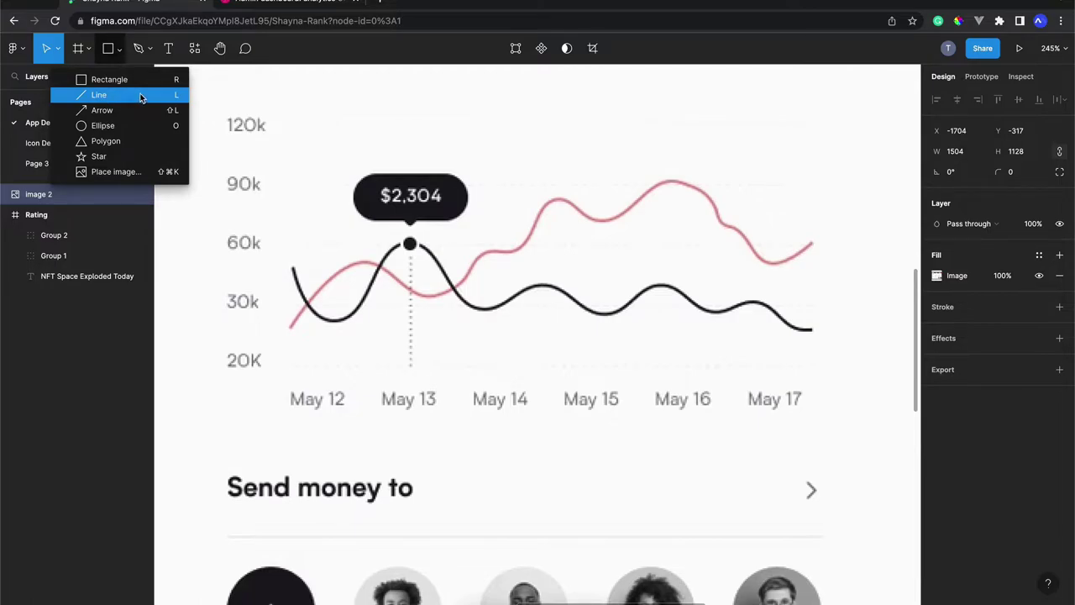
# Step: Select the Pen tool and frame the dark area below the photo cards
pyautogui.click(140, 49)
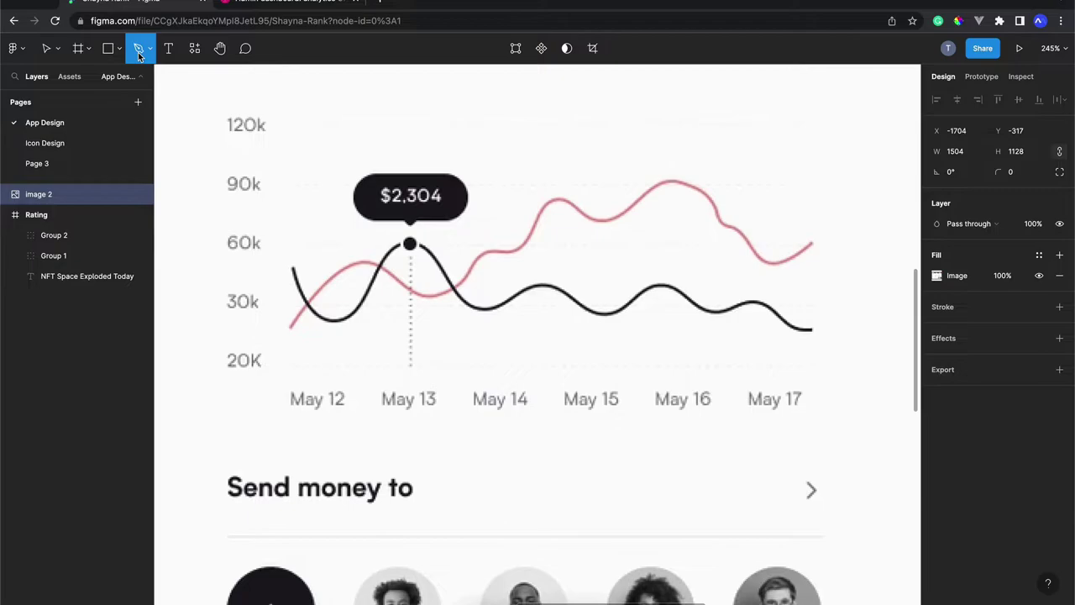
pyautogui.click(151, 49)
pyautogui.click(206, 80)
pyautogui.scroll(-5, 536, 198)
pyautogui.hscroll(5, 535, 198)
pyautogui.scroll(2, 536, 198)
pyautogui.scroll(-2, 536, 198)
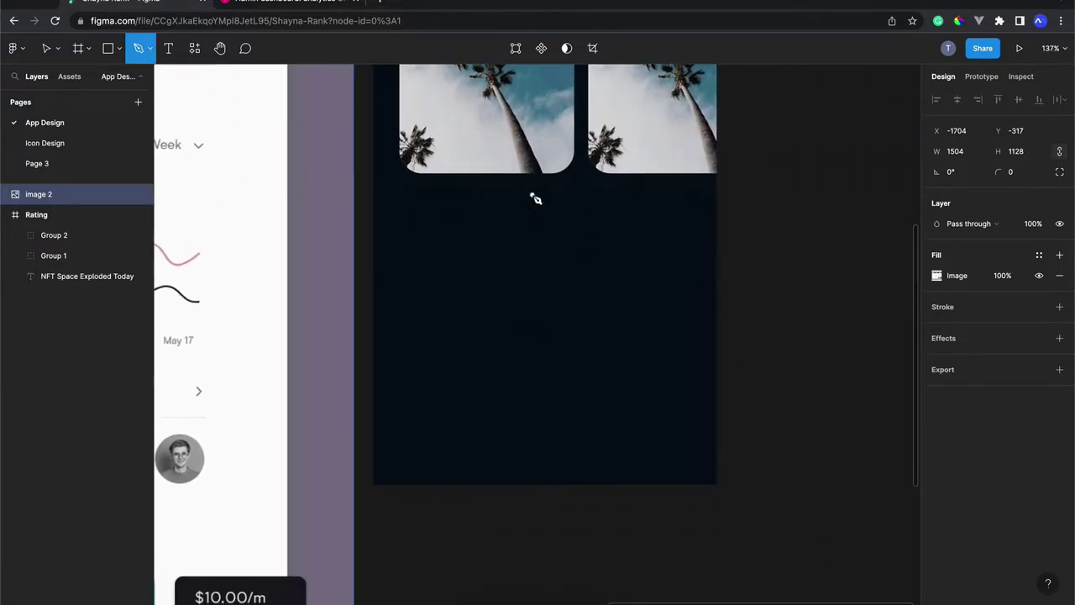
pyautogui.scroll(3, 536, 198)
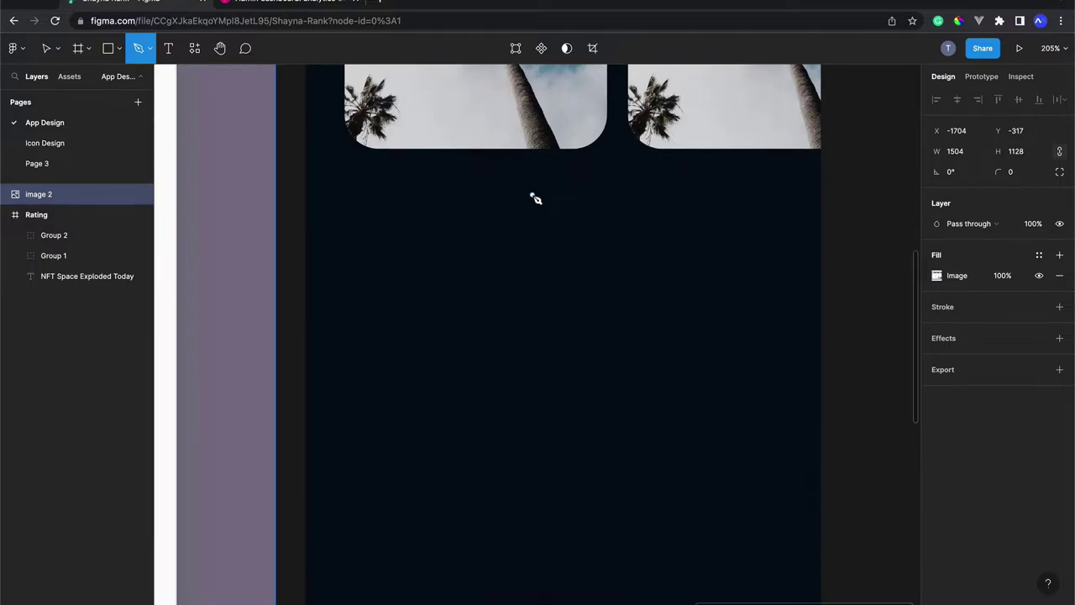
pyautogui.scroll(-3, 535, 198)
pyautogui.hscroll(-5, 536, 198)
pyautogui.scroll(-4, 536, 198)
pyautogui.scroll(3, 536, 199)
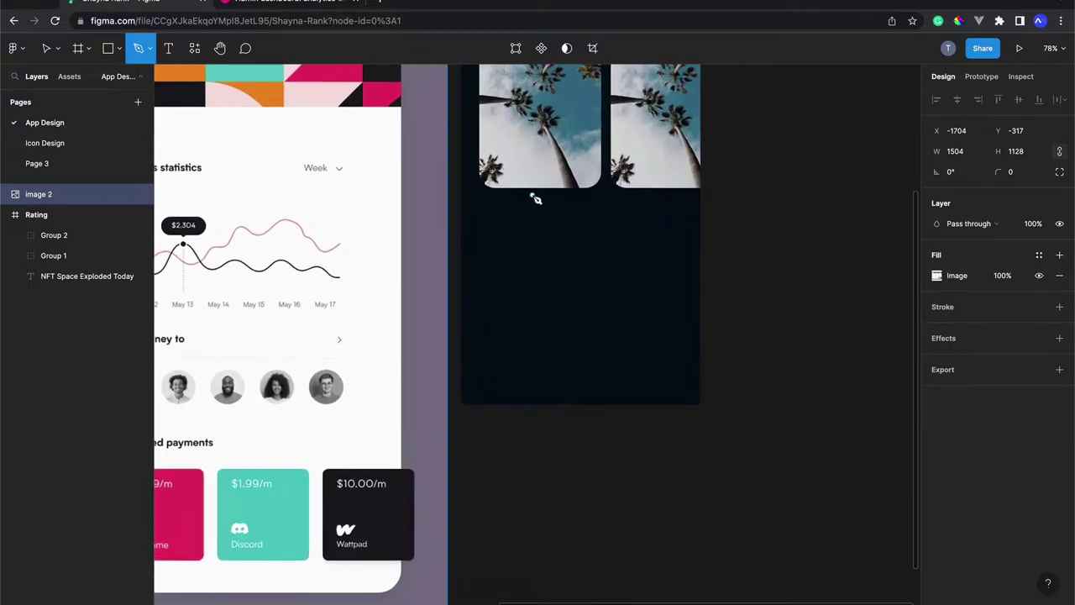
pyautogui.scroll(5, 536, 198)
pyautogui.scroll(-1, 459, 268)
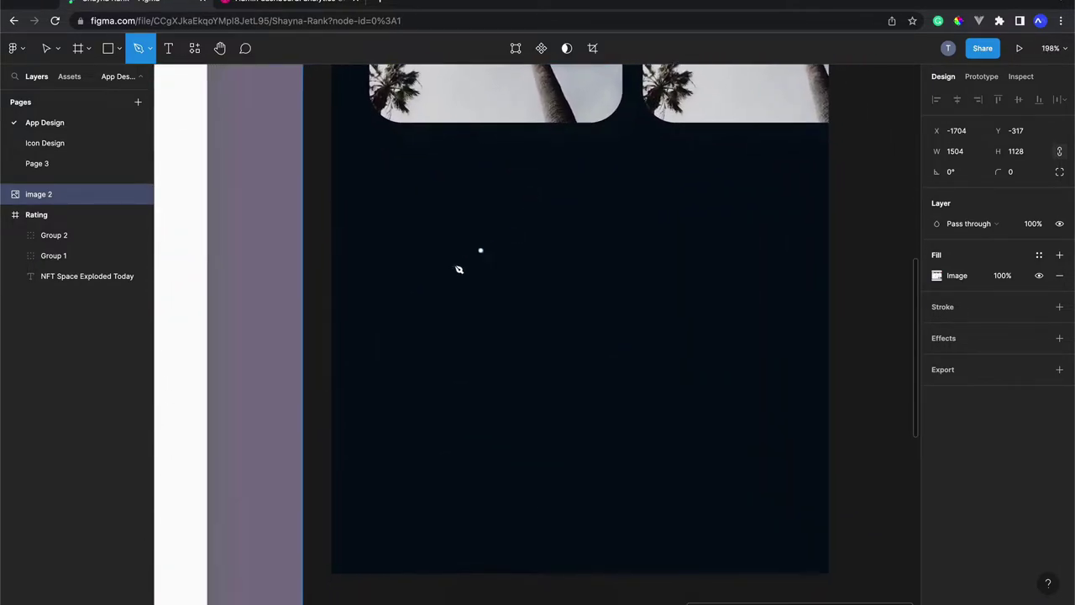
# Step: Draw a nine-point zigzag path, Vector 1, beneath the photo cards
pyautogui.click(385, 296)
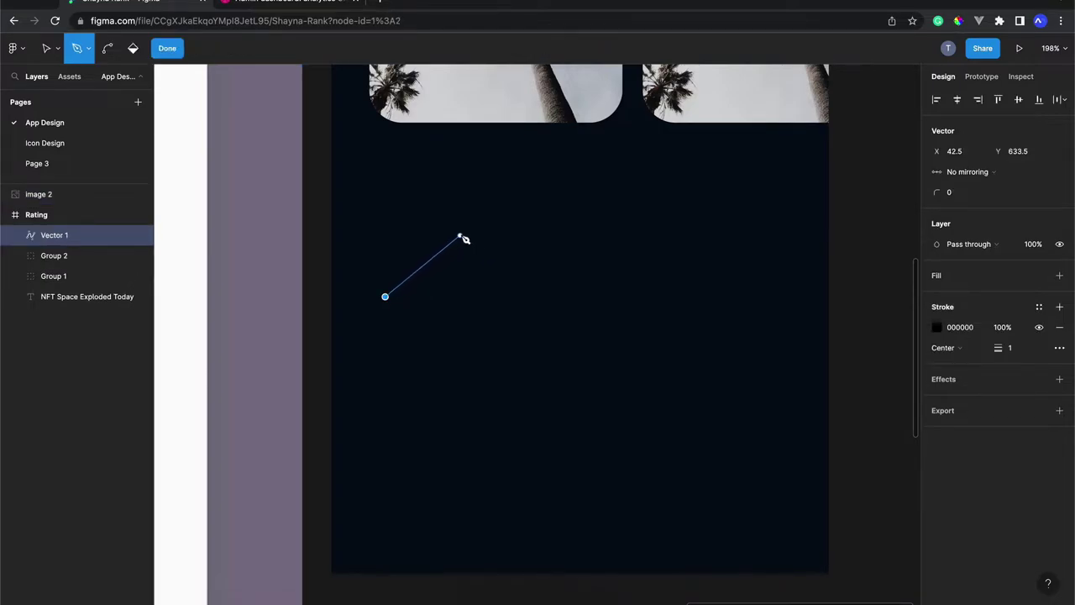
pyautogui.click(460, 232)
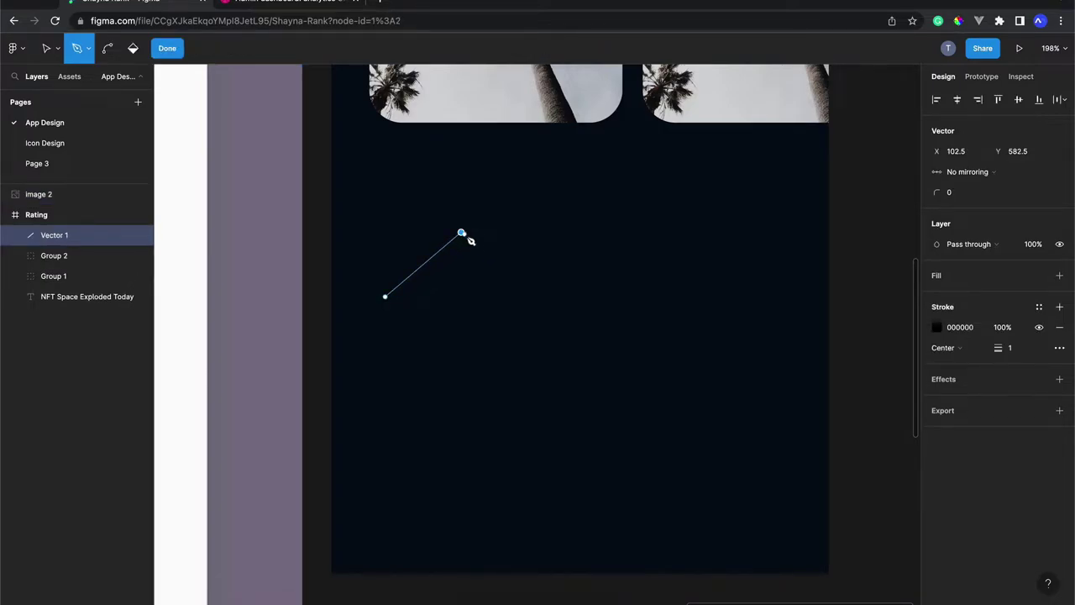
pyautogui.click(505, 271)
pyautogui.click(588, 187)
pyautogui.click(680, 289)
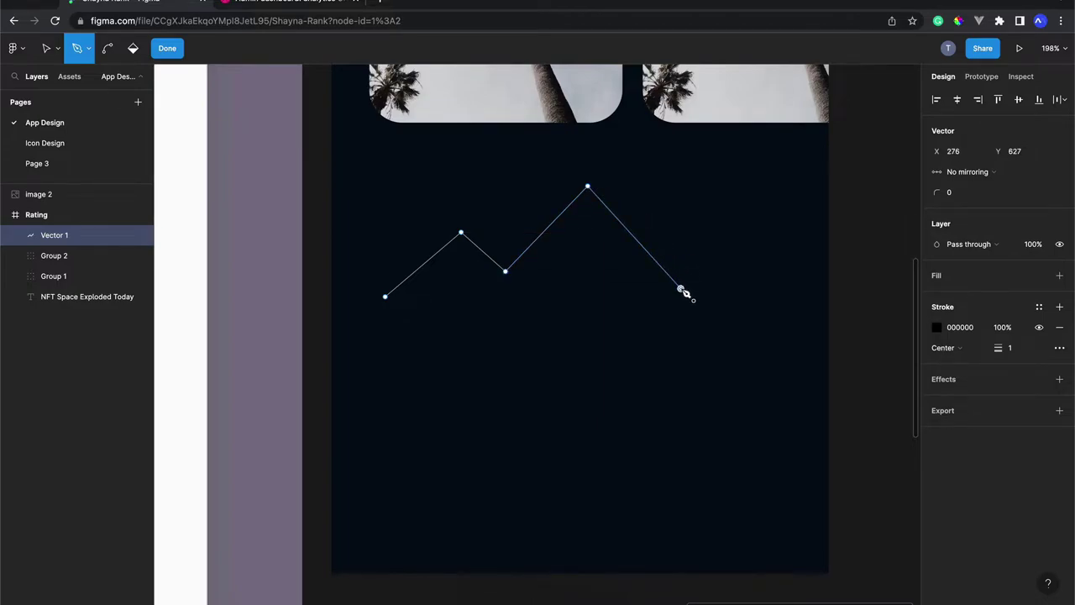
pyautogui.click(713, 232)
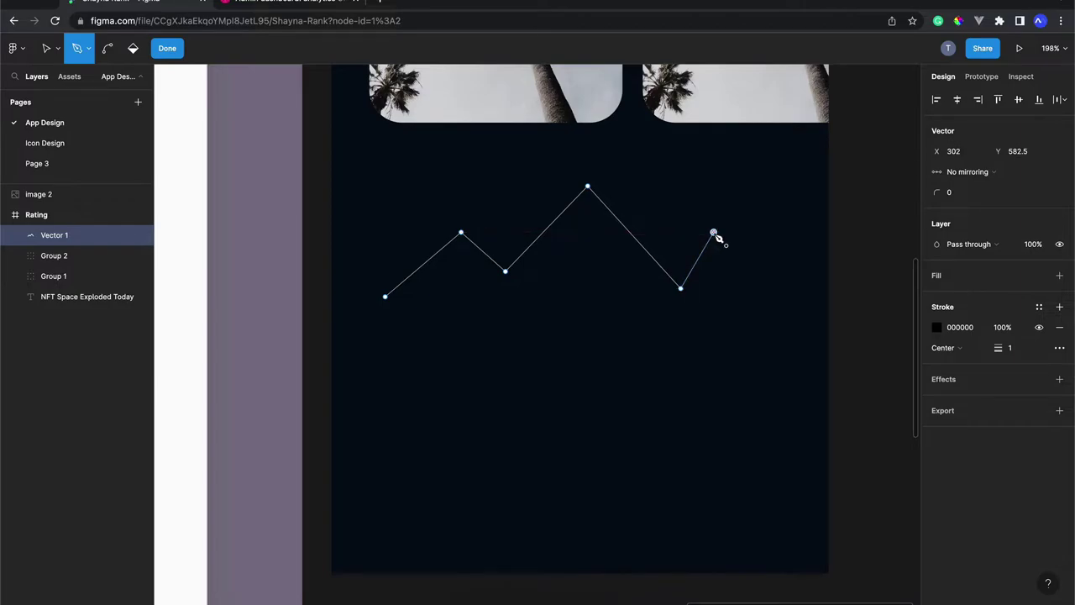
pyautogui.click(755, 220)
pyautogui.click(801, 248)
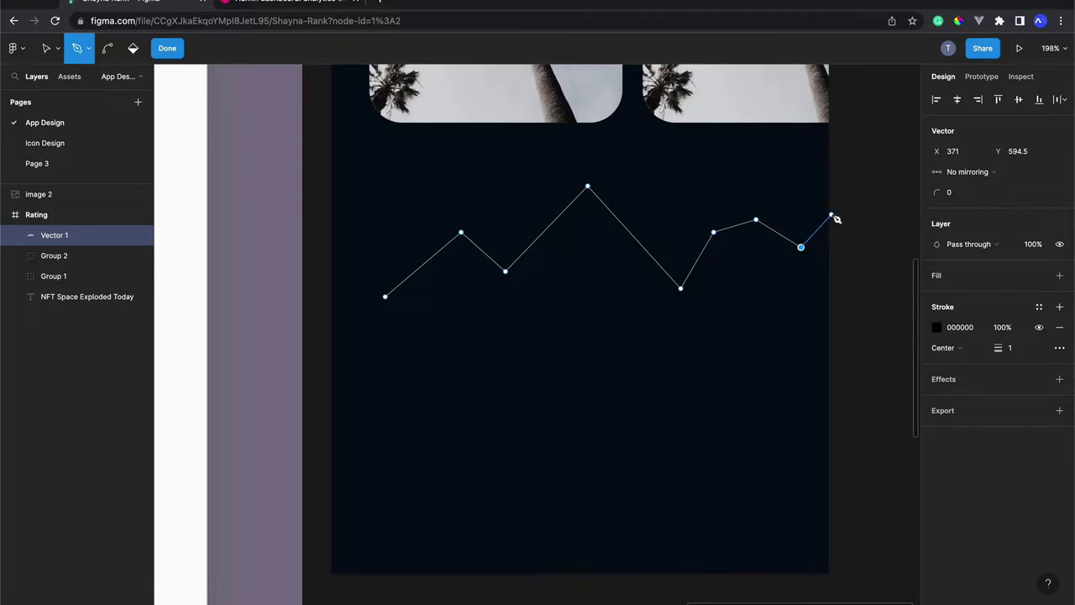
pyautogui.click(834, 212)
pyautogui.press('Escape')
pyautogui.press('Escape')
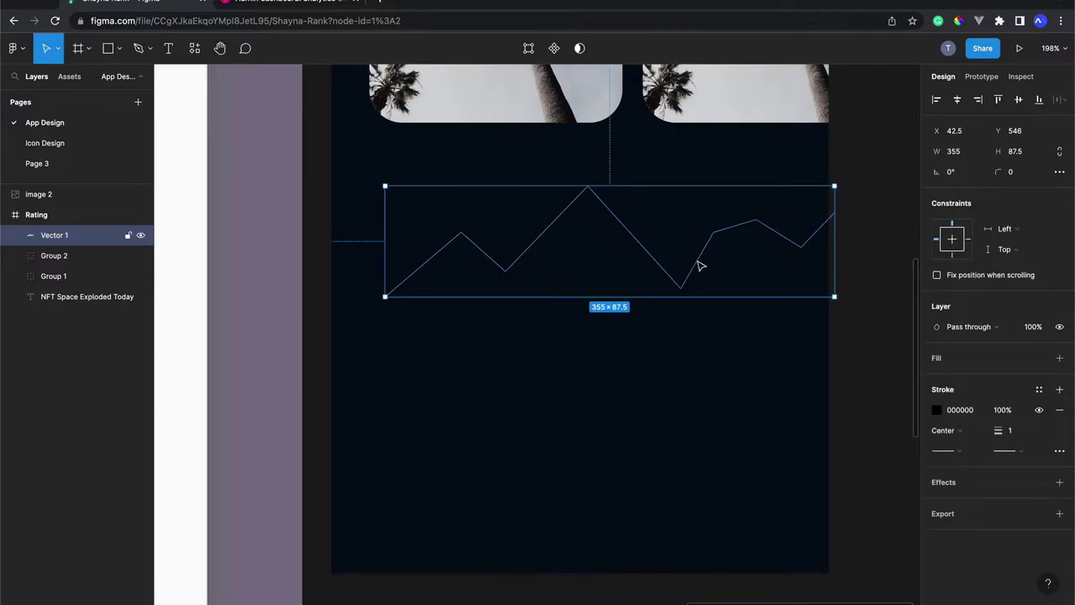
# Step: Drag Vector 1 left until it snaps to the horizontal centre guide
pyautogui.moveTo(701, 266); pyautogui.dragTo(671, 269)
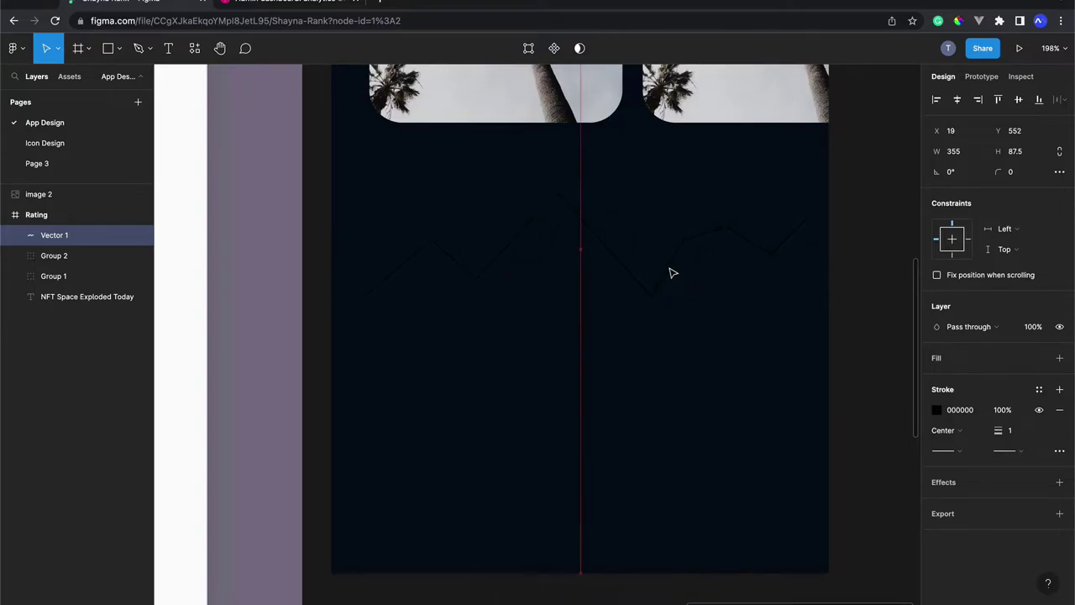
pyautogui.scroll(5, 619, 235)
pyautogui.scroll(5, 619, 235)
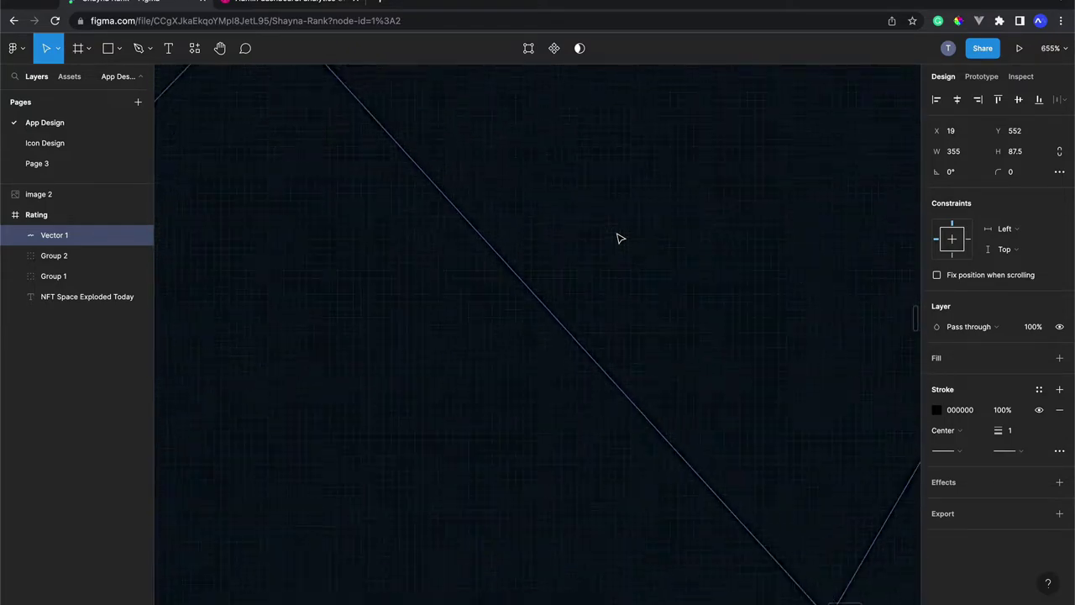
pyautogui.click(593, 247)
pyautogui.scroll(-10, 508, 313)
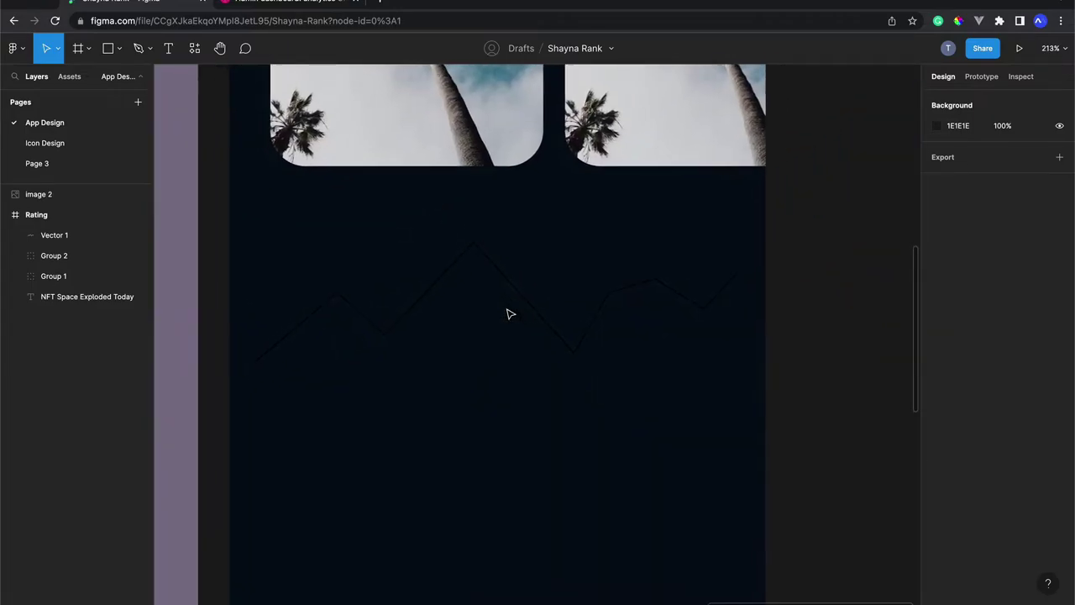
pyautogui.click(528, 290)
# Step: Zoom in and select the first palm-tree photo card group, Group 1
pyautogui.scroll(-2, 529, 292)
pyautogui.hscroll(-2, 542, 293)
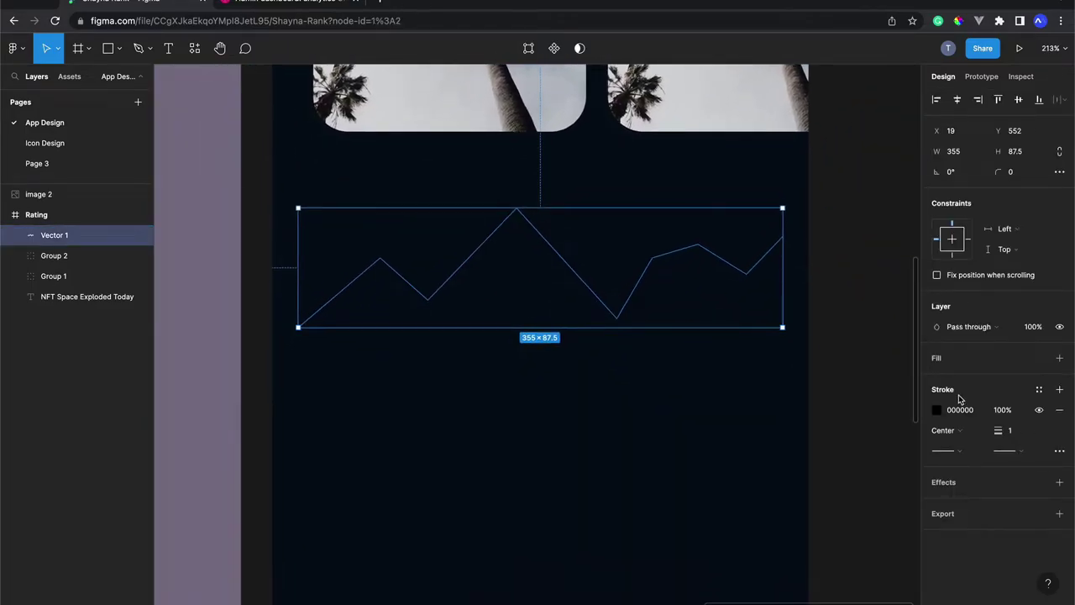
pyautogui.scroll(1, 848, 401)
pyautogui.hscroll(-1, 849, 400)
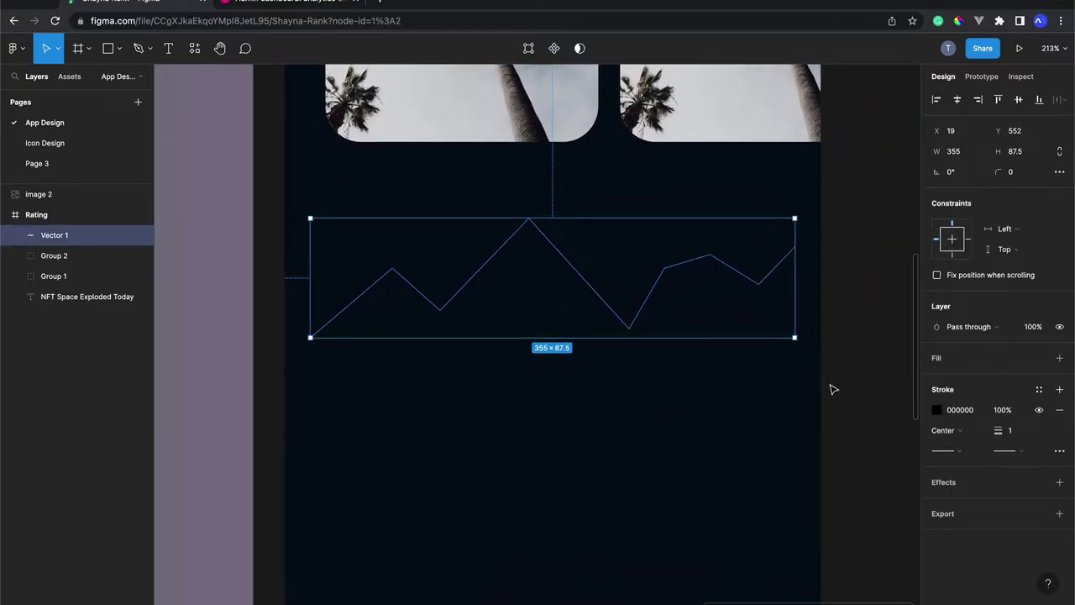
pyautogui.scroll(2, 833, 389)
pyautogui.scroll(-2, 833, 388)
pyautogui.scroll(1, 834, 389)
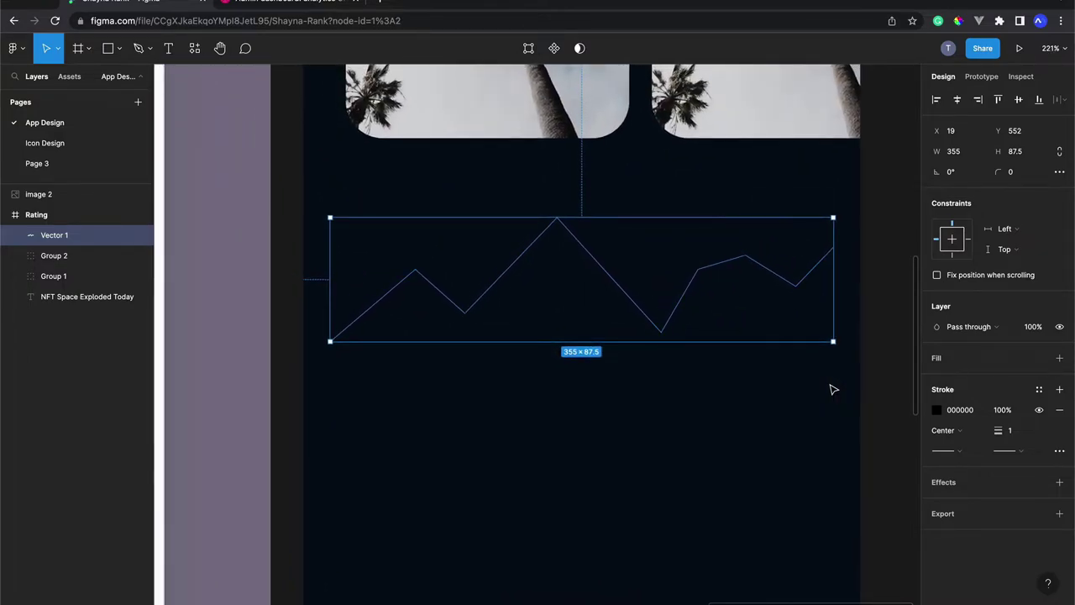
pyautogui.scroll(3, 834, 389)
pyautogui.scroll(3, 833, 389)
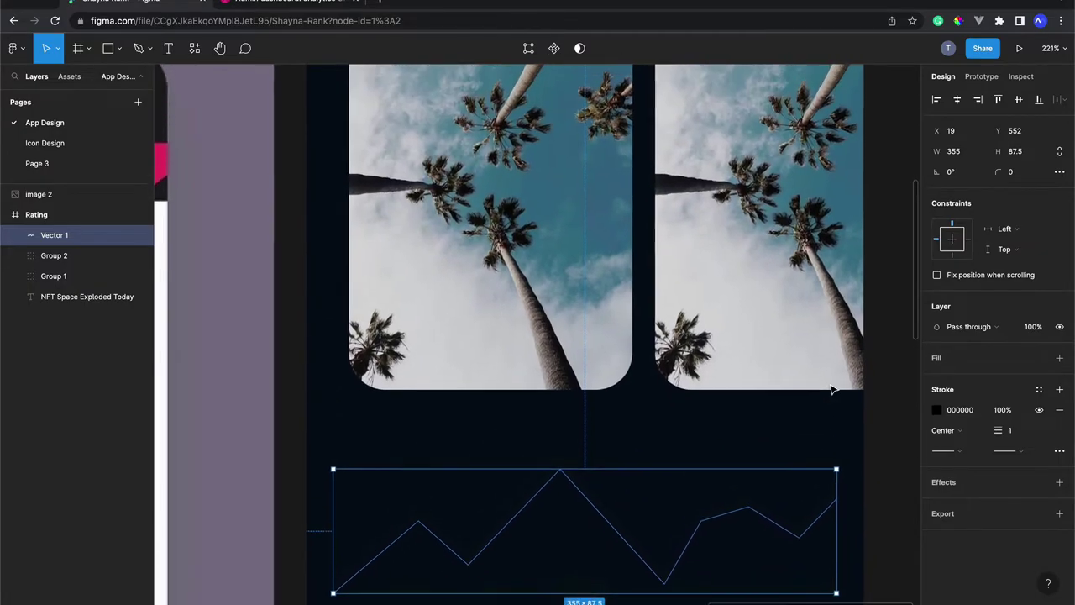
pyautogui.scroll(2, 833, 389)
pyautogui.scroll(1, 672, 336)
pyautogui.click(557, 273)
pyautogui.scroll(1, 557, 273)
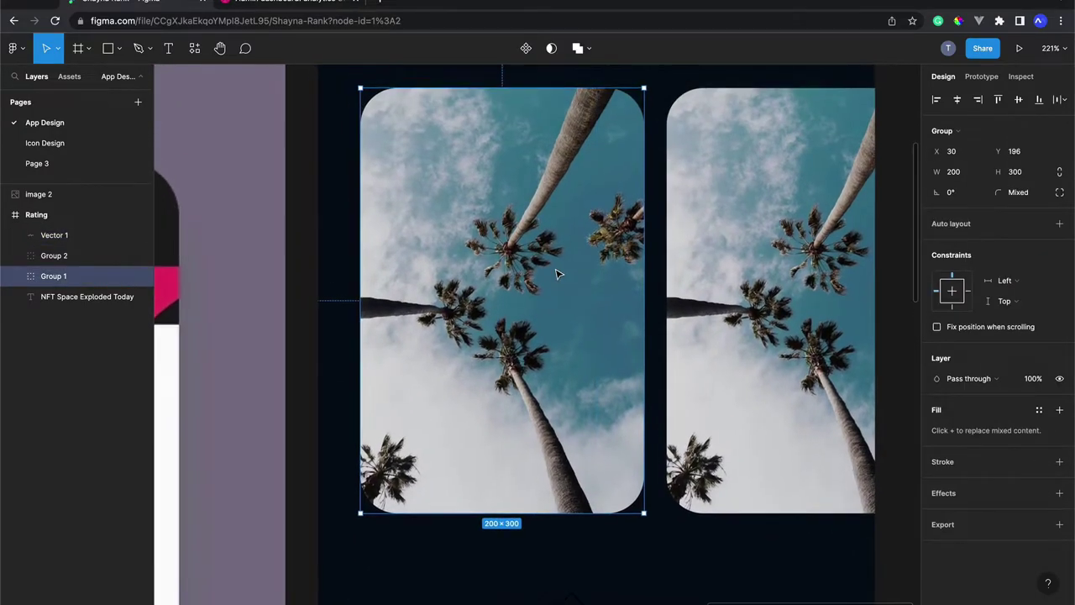
# Step: Give Group 1 a red FF0000 stroke positioned outside
pyautogui.click(966, 464)
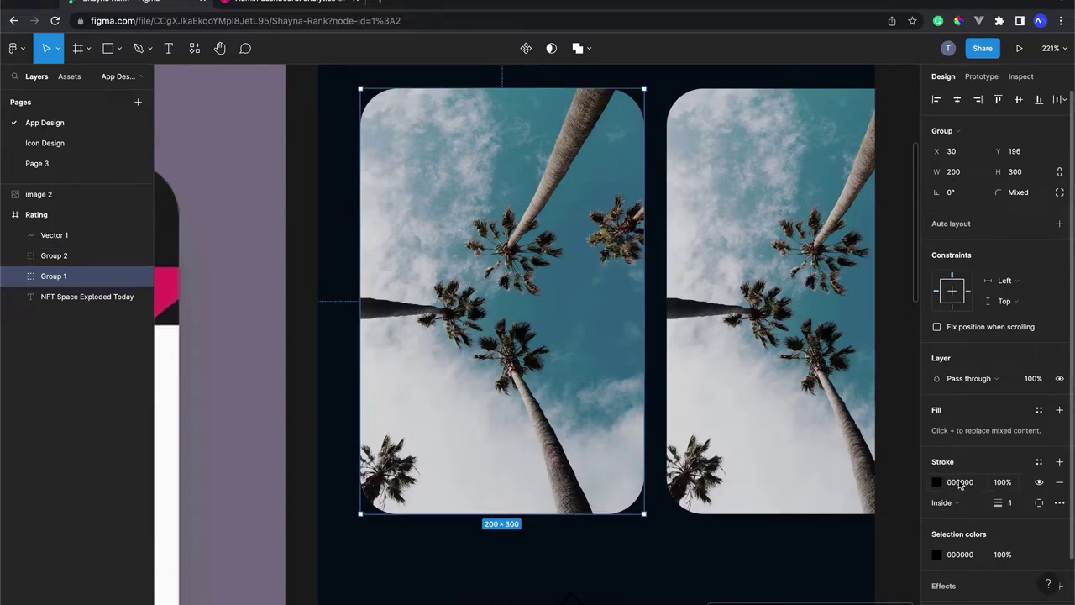
pyautogui.click(938, 483)
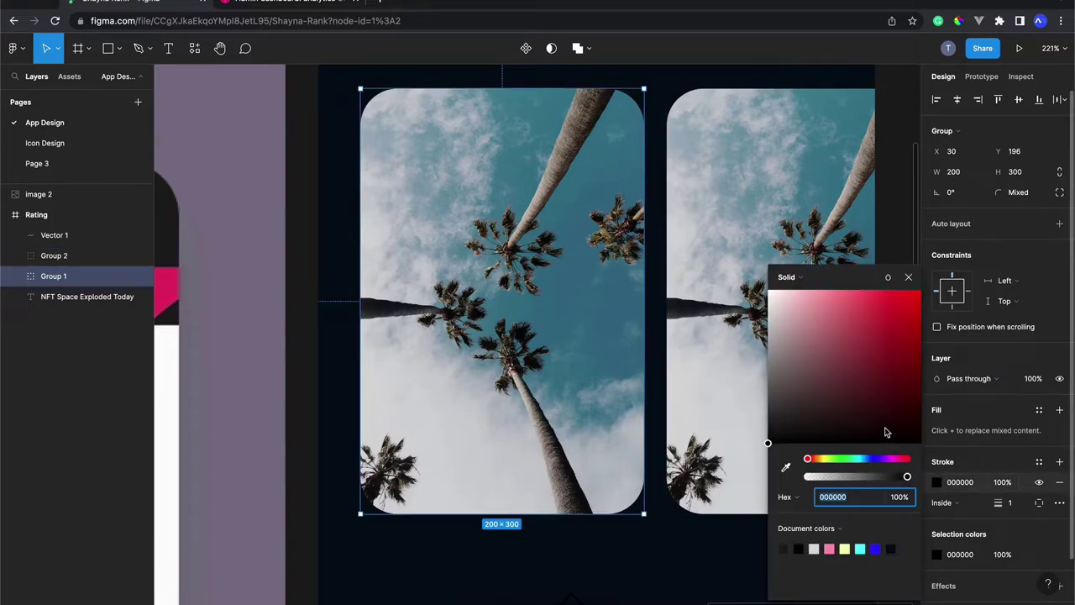
pyautogui.click(918, 291)
pyautogui.click(908, 277)
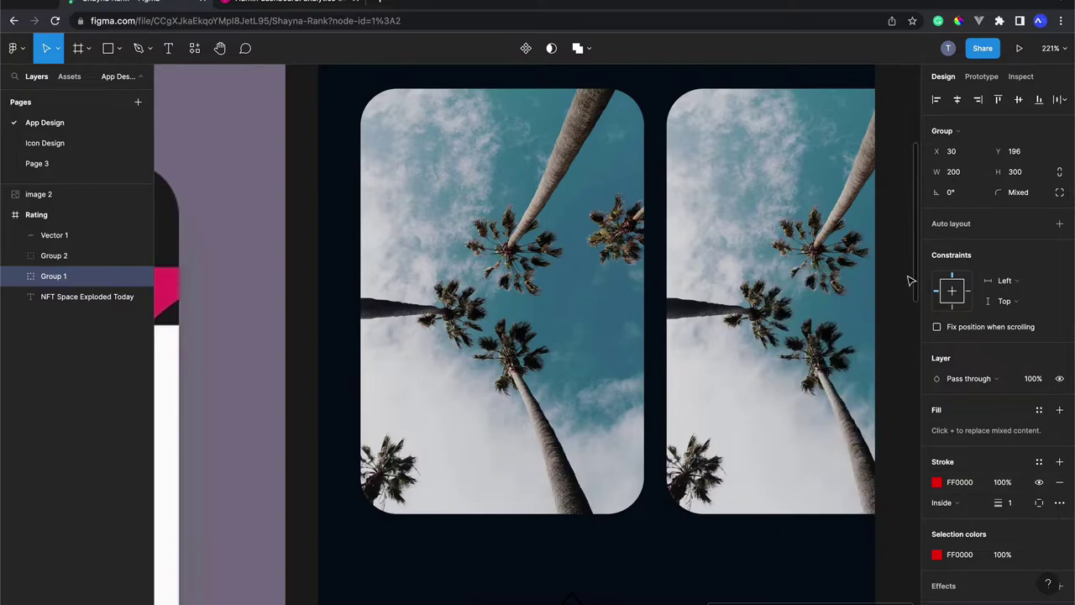
pyautogui.click(971, 504)
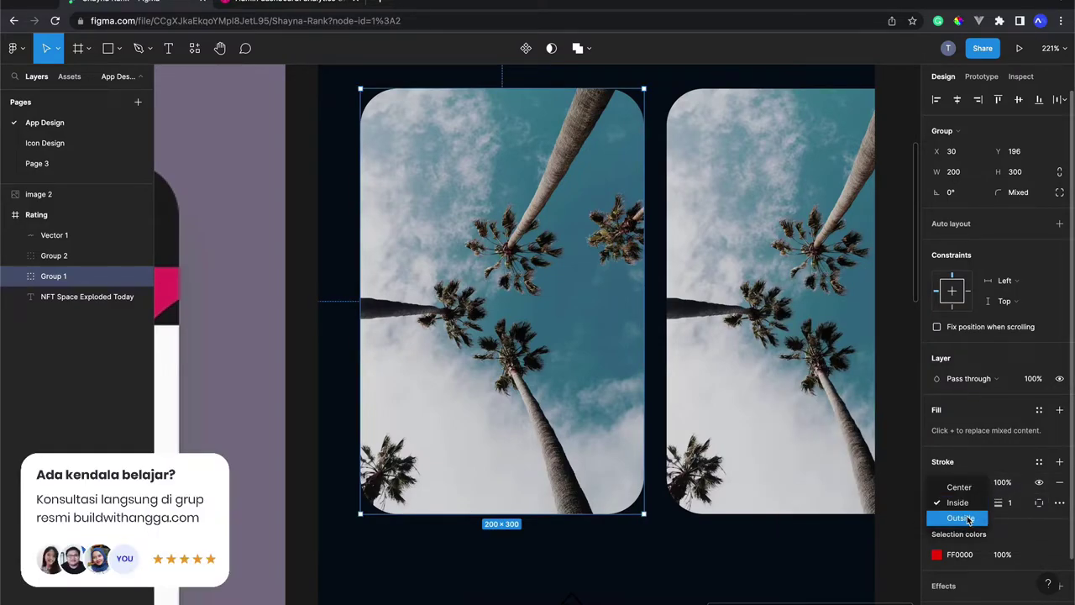
pyautogui.click(967, 516)
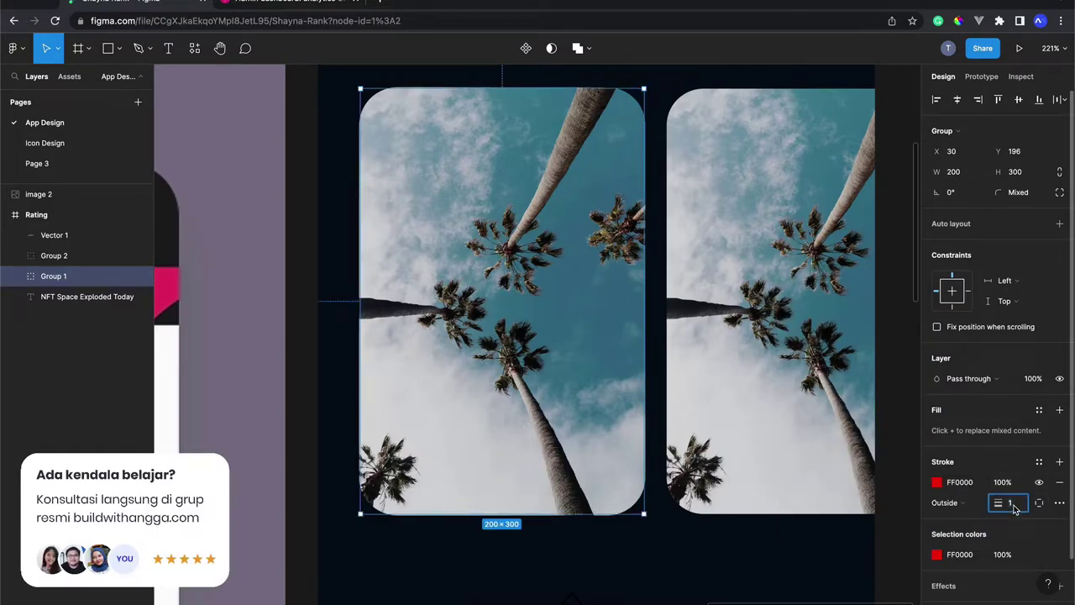
# Step: Try a 10 px stroke weight, undo it, and delete the stroke
pyautogui.write('0')
pyautogui.press('Return')
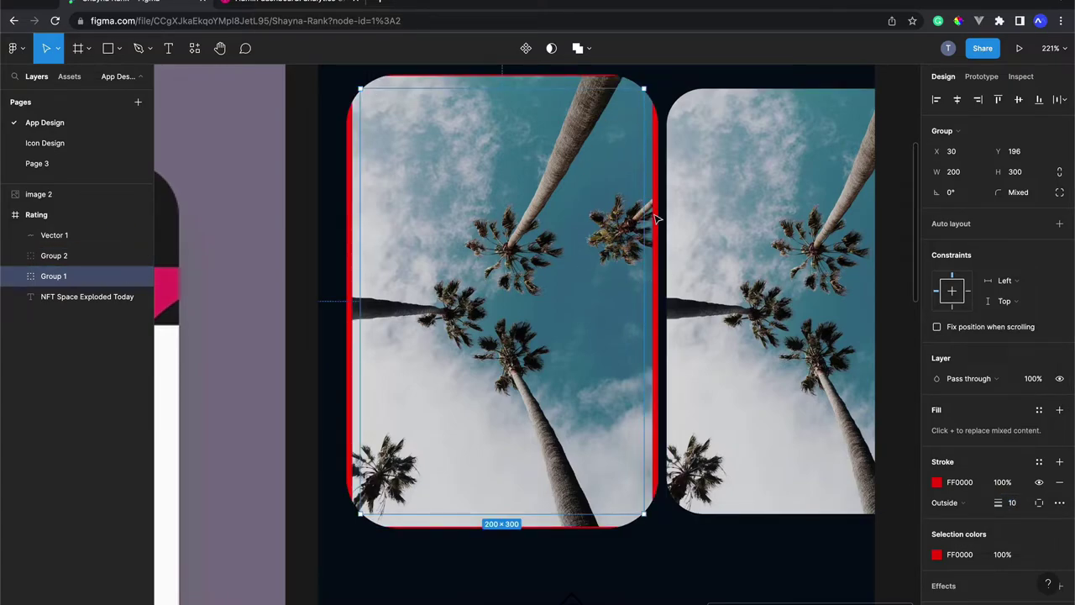
pyautogui.hotkey('ctrl', 'z')
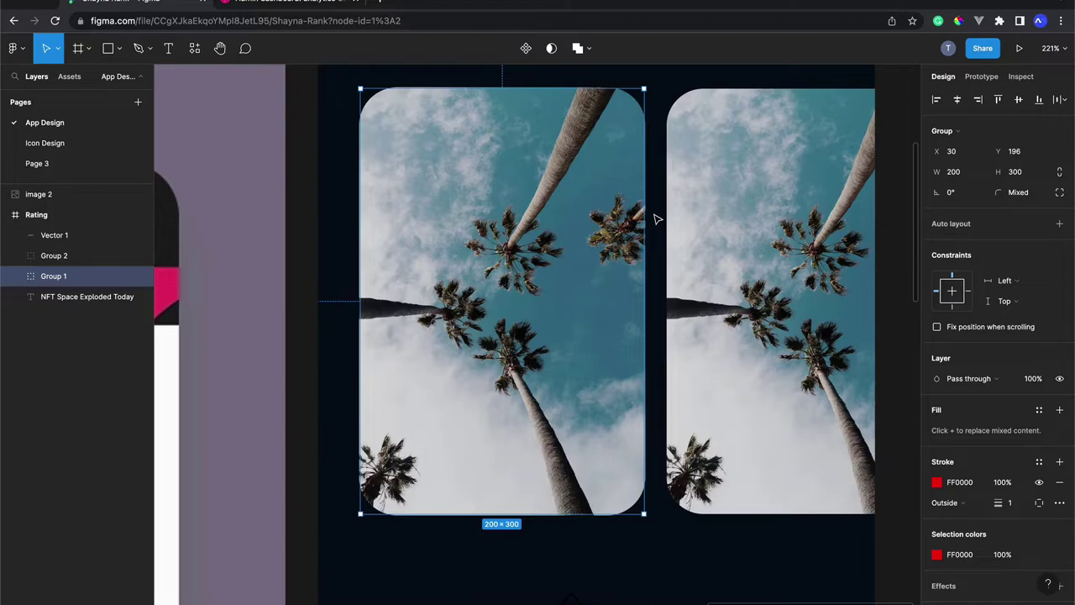
pyautogui.click(1059, 482)
# Step: Select the Vector 1 zigzag line and frame it on the canvas
pyautogui.scroll(-5, 781, 411)
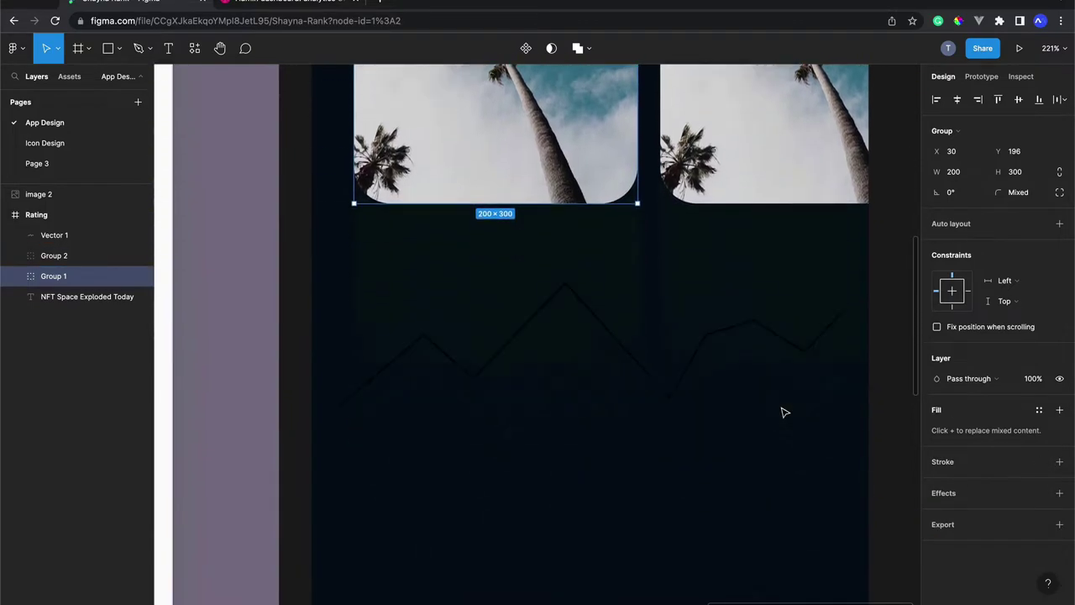
pyautogui.hscroll(-1, 781, 411)
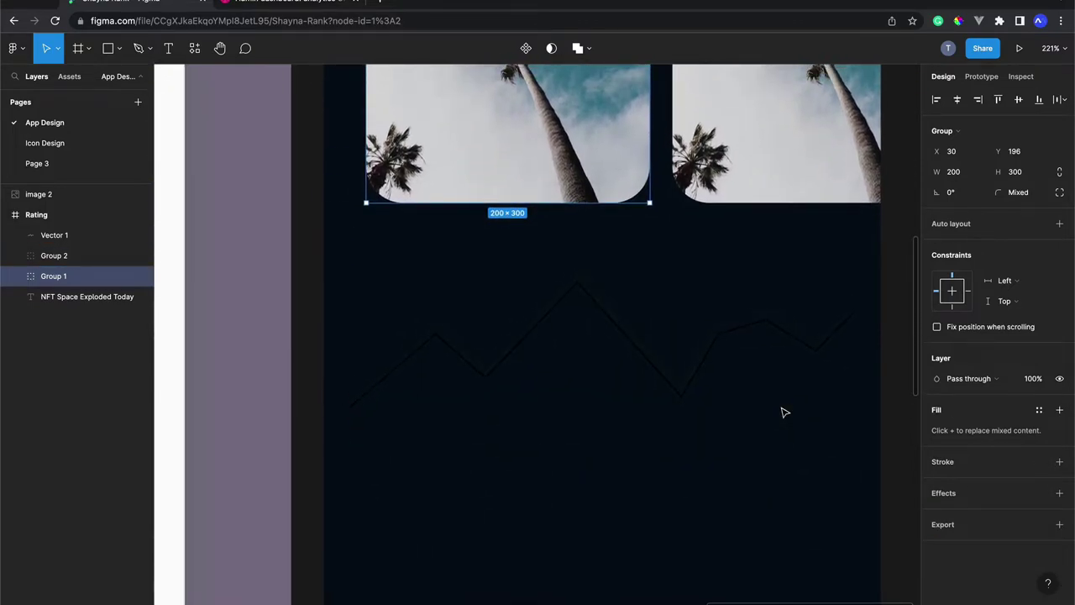
pyautogui.click(603, 315)
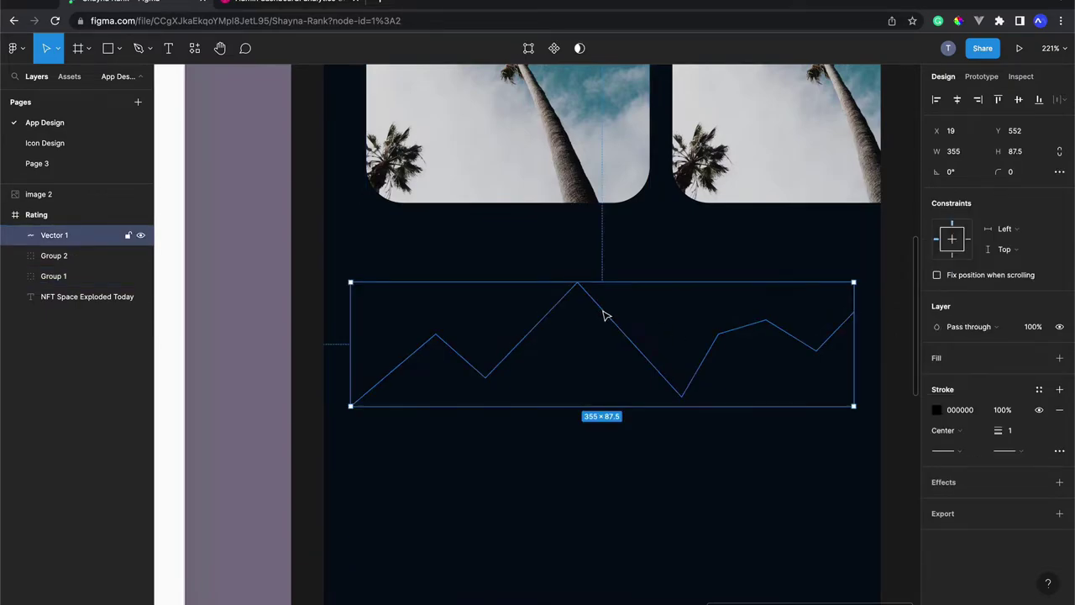
pyautogui.hscroll(-5, 604, 315)
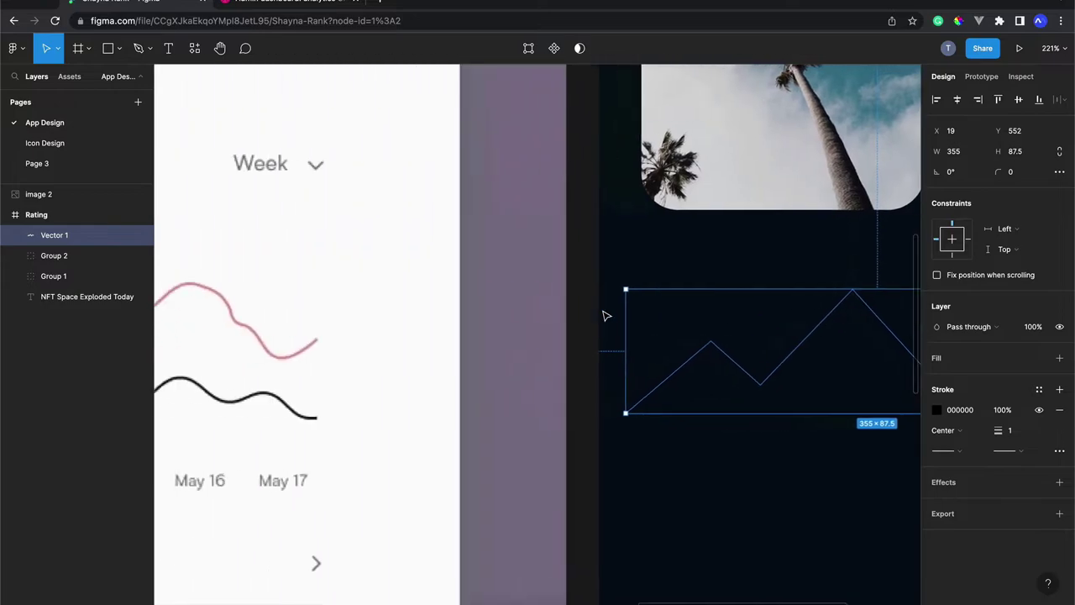
pyautogui.hscroll(-2, 604, 315)
pyautogui.hscroll(-1, 604, 315)
pyautogui.hscroll(5, 604, 315)
pyautogui.hscroll(4, 604, 315)
pyautogui.scroll(-1, 604, 315)
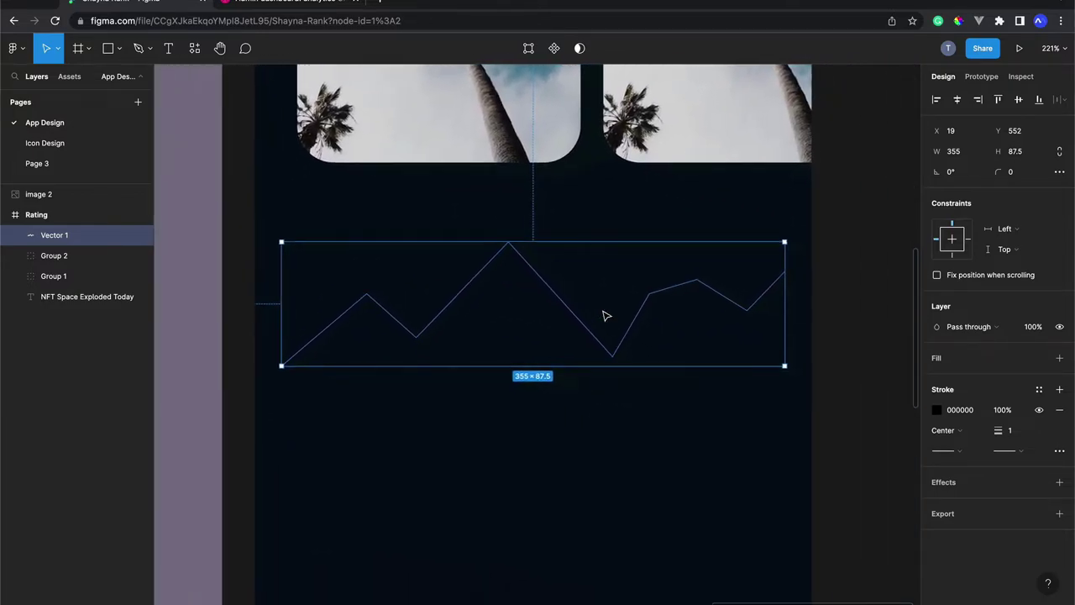
pyautogui.hscroll(1, 604, 315)
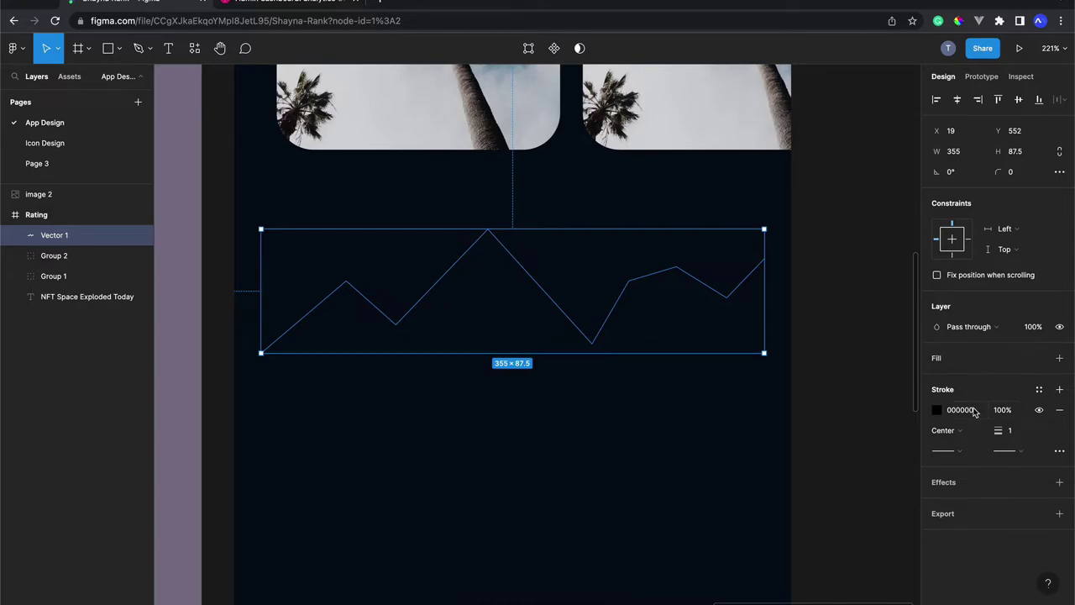
# Step: Set the zigzag line's stroke colour to the cyan document colour 49E9FF
pyautogui.click(936, 410)
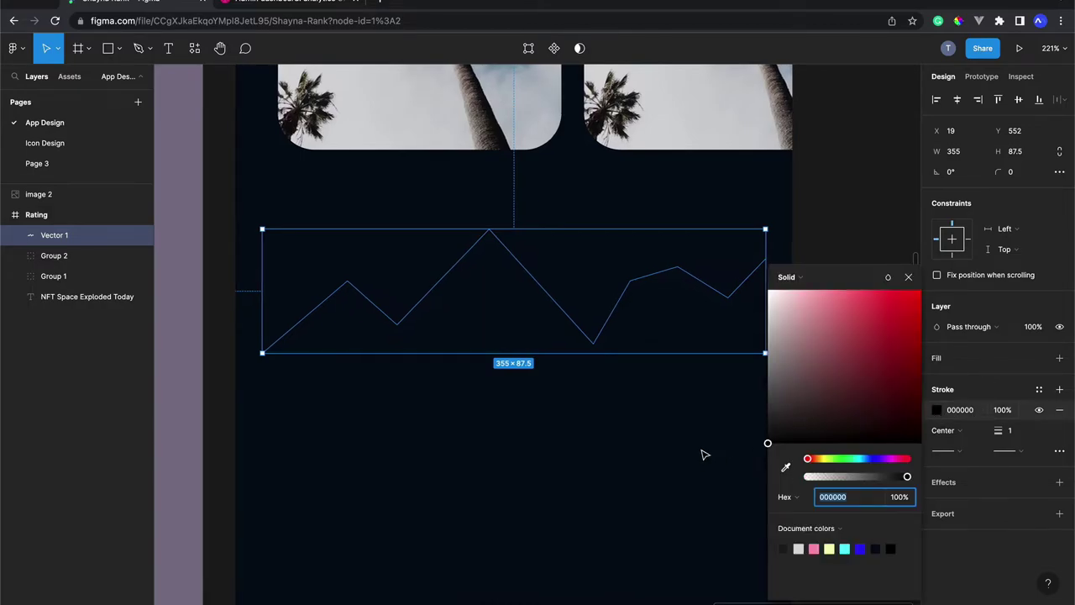
pyautogui.hscroll(2, 716, 468)
pyautogui.click(845, 549)
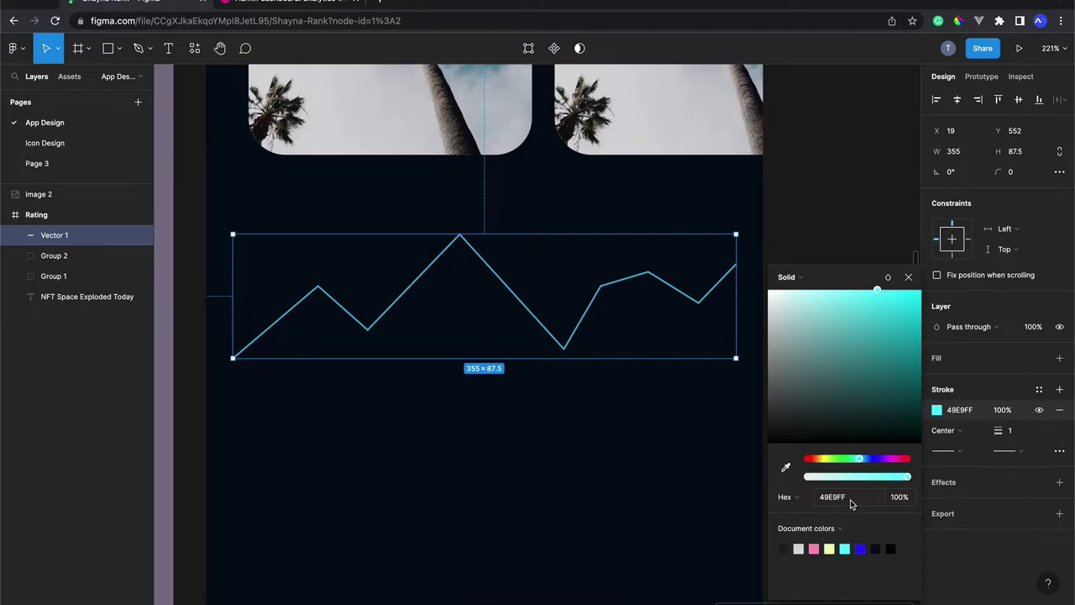
pyautogui.click(918, 278)
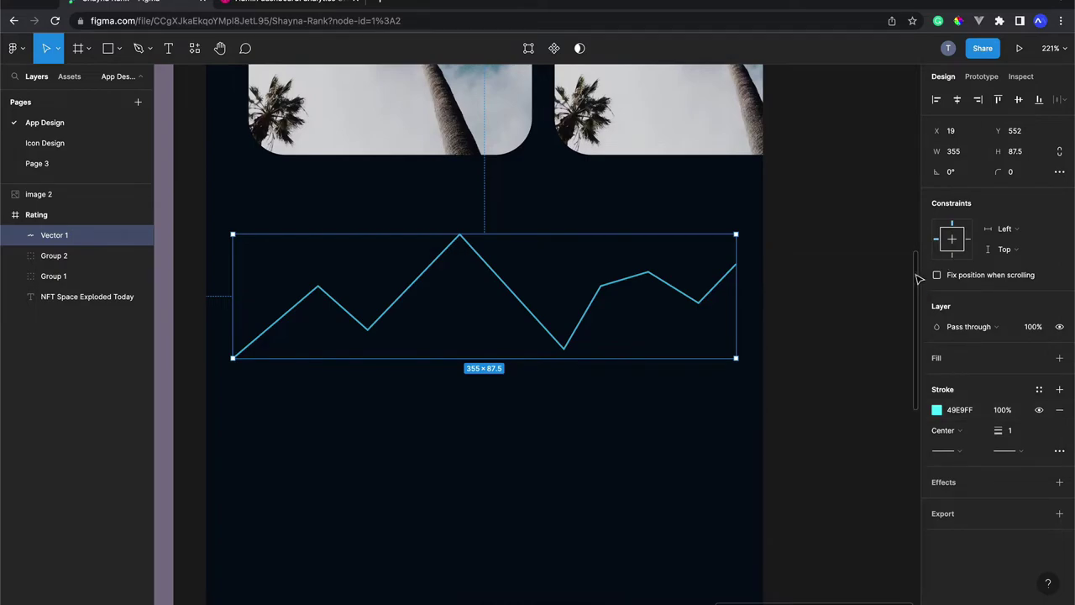
# Step: Set the line's stroke weight to 4
pyautogui.click(1015, 433)
pyautogui.write('4')
pyautogui.press('Return')
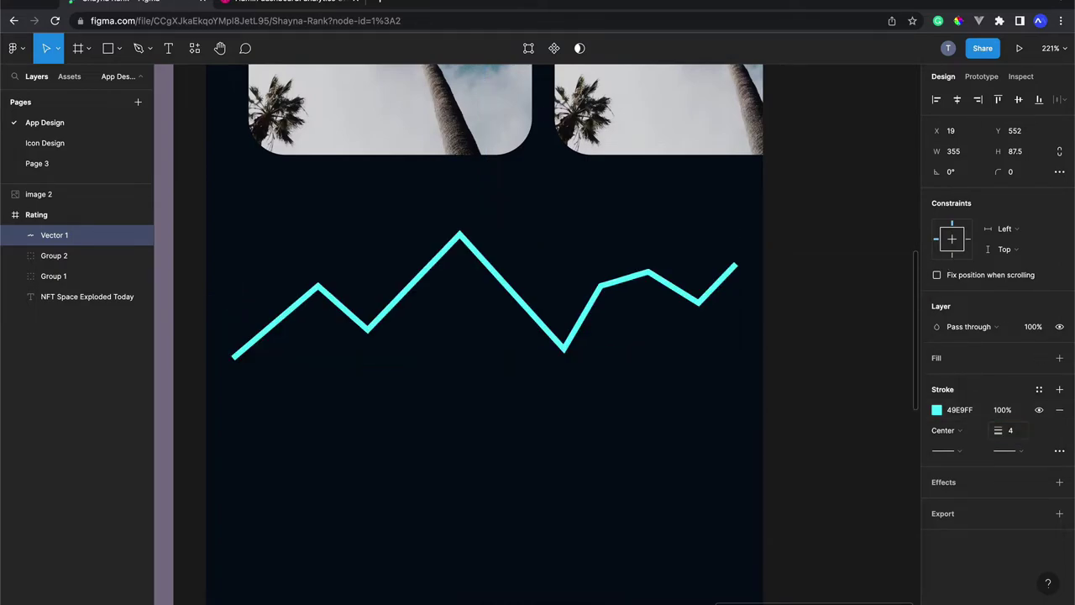
pyautogui.hscroll(-5, 811, 384)
pyautogui.hscroll(3, 823, 385)
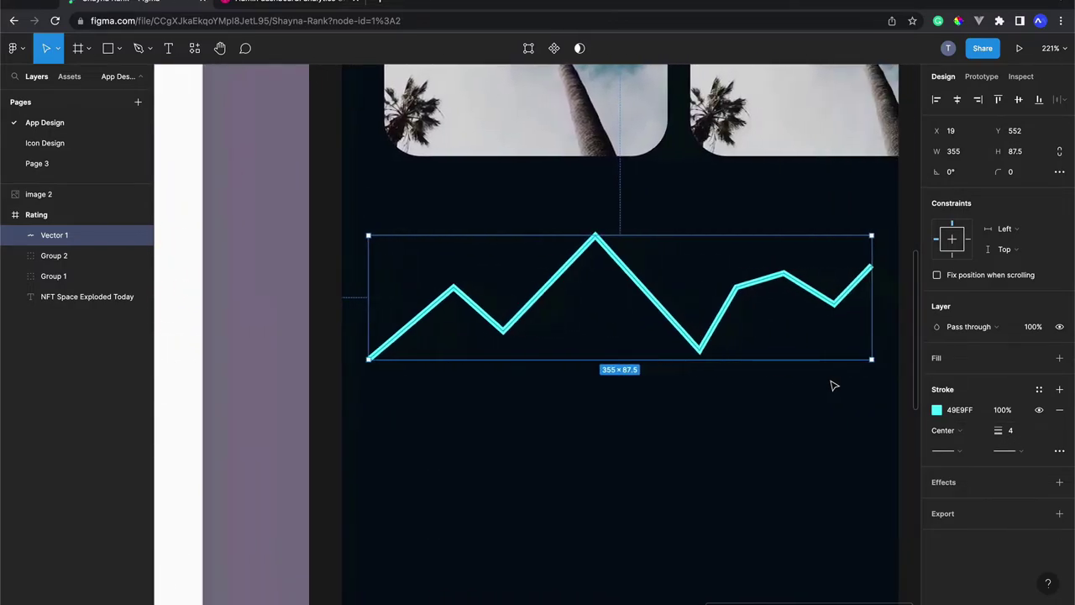
pyautogui.hscroll(2, 852, 425)
pyautogui.hscroll(3, 852, 425)
pyautogui.hscroll(-2, 852, 425)
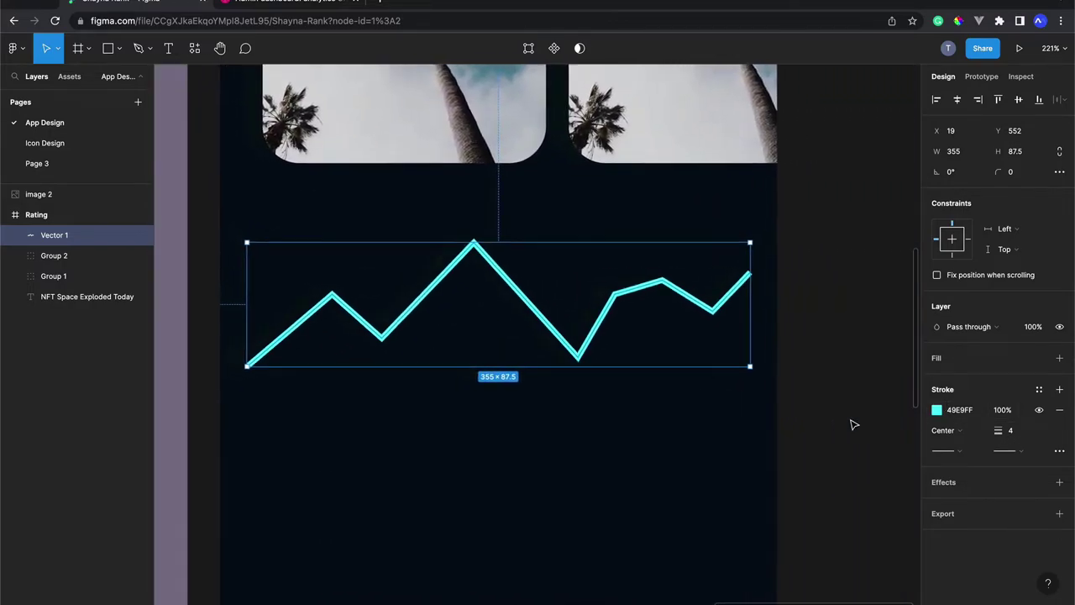
# Step: Change the cyan line's stroke weight to 3 and reselect Vector 1
pyautogui.click(1016, 430)
pyautogui.write('3')
pyautogui.press('Return')
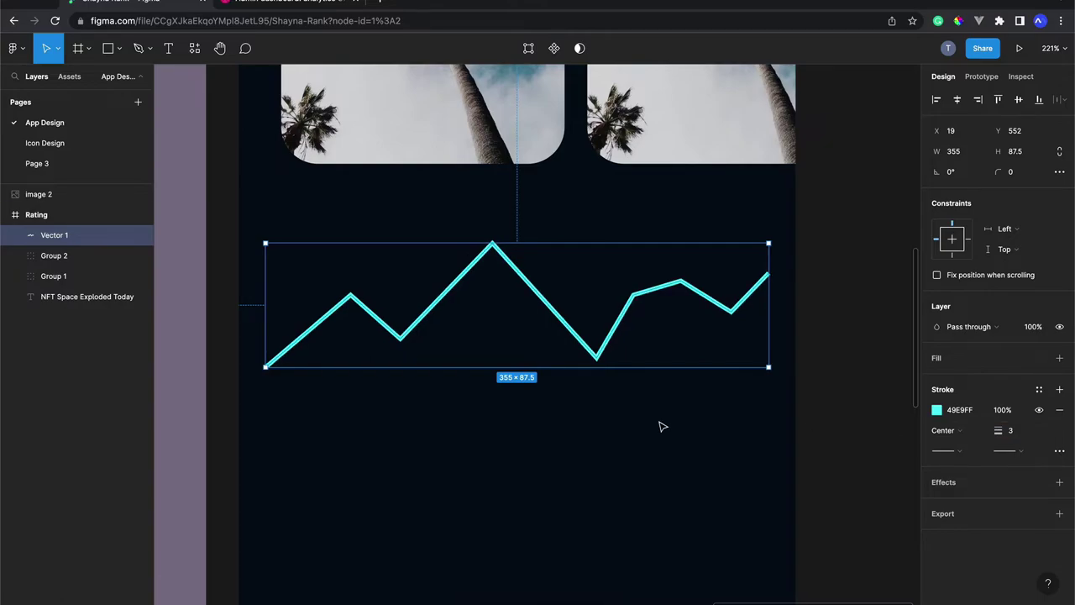
pyautogui.click(593, 353)
# Step: Pan across the canvas to compare the line with the reference chart image
pyautogui.hscroll(-5, 680, 242)
pyautogui.hscroll(-5, 685, 252)
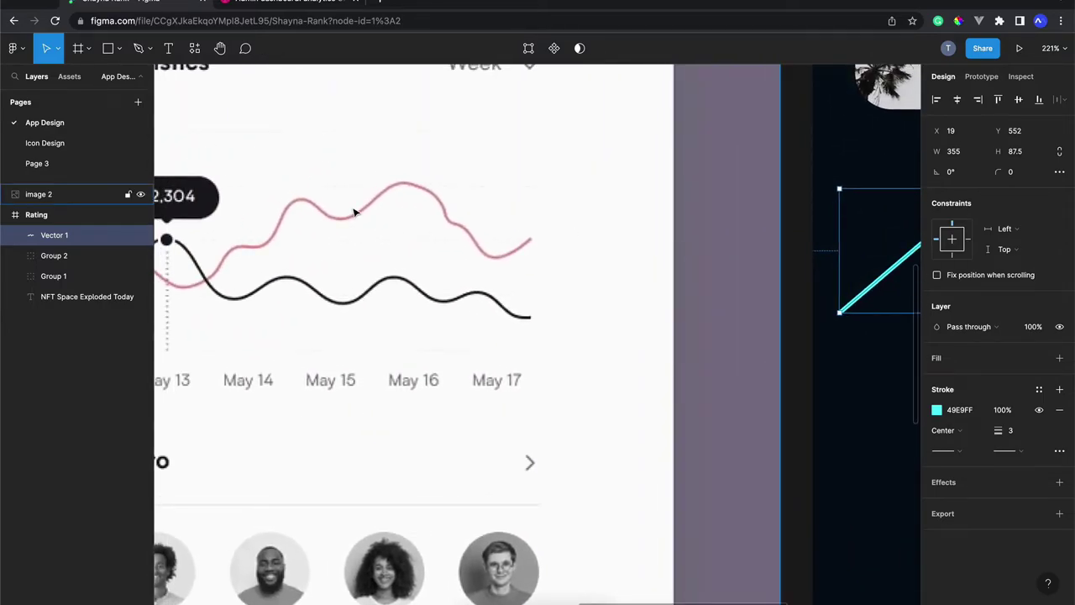
pyautogui.hscroll(-2, 353, 212)
pyautogui.scroll(5, 361, 210)
pyautogui.scroll(-5, 400, 211)
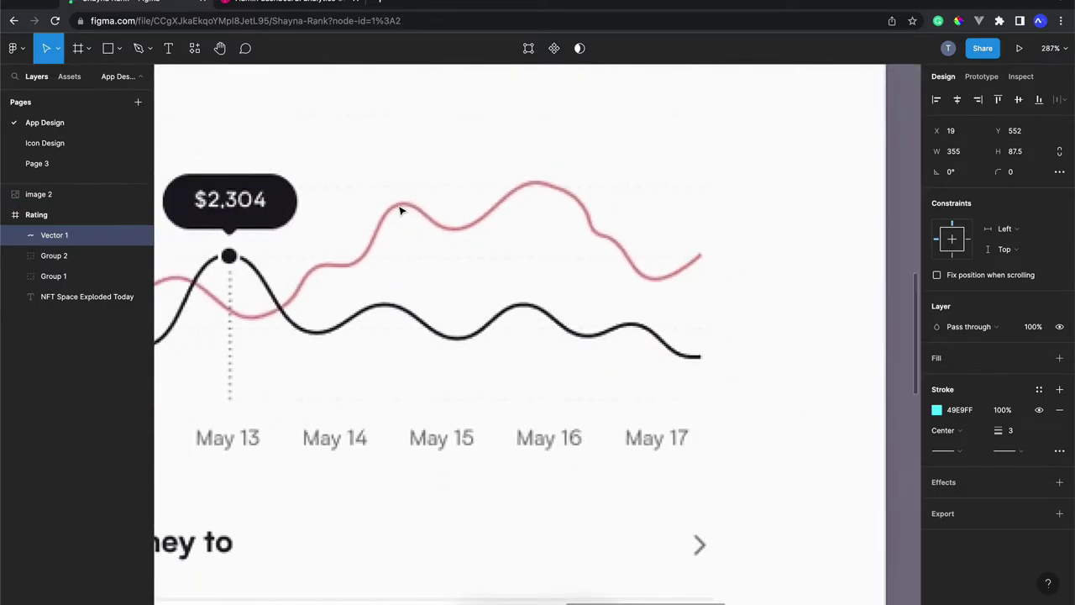
pyautogui.hscroll(-3, 398, 211)
pyautogui.hscroll(5, 398, 210)
pyautogui.hscroll(2, 401, 211)
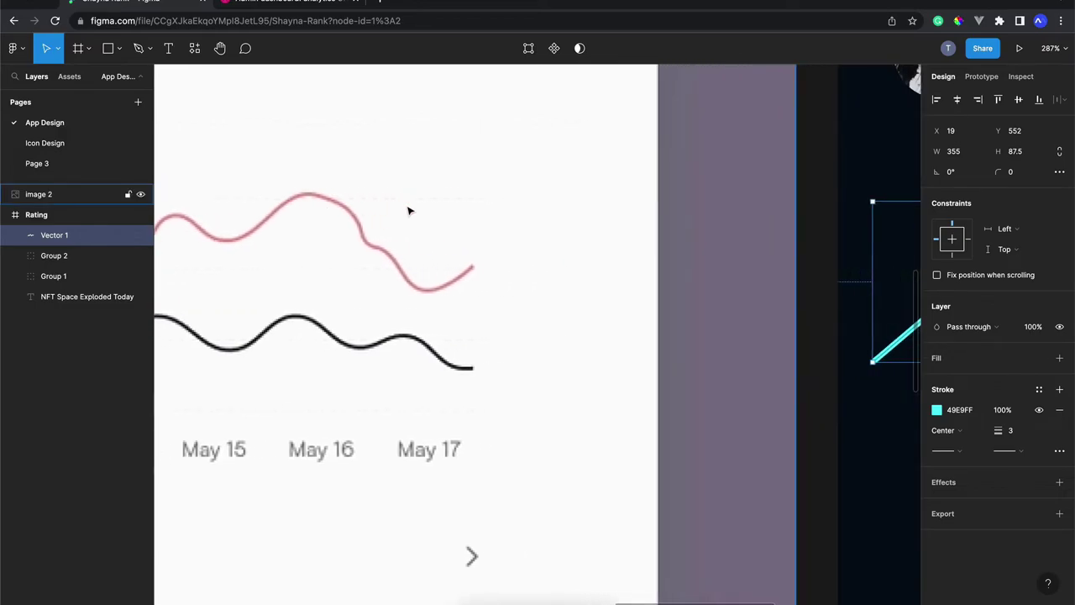
pyautogui.hscroll(5, 408, 211)
pyautogui.hscroll(4, 408, 211)
pyautogui.hscroll(1, 408, 211)
pyautogui.scroll(-2, 504, 220)
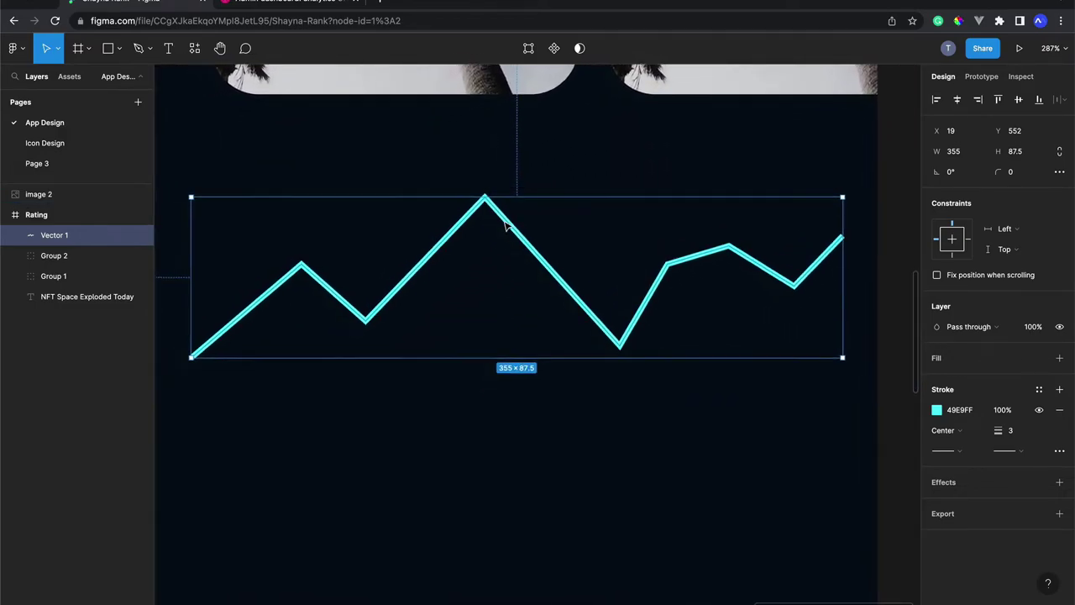
pyautogui.hscroll(-3, 670, 175)
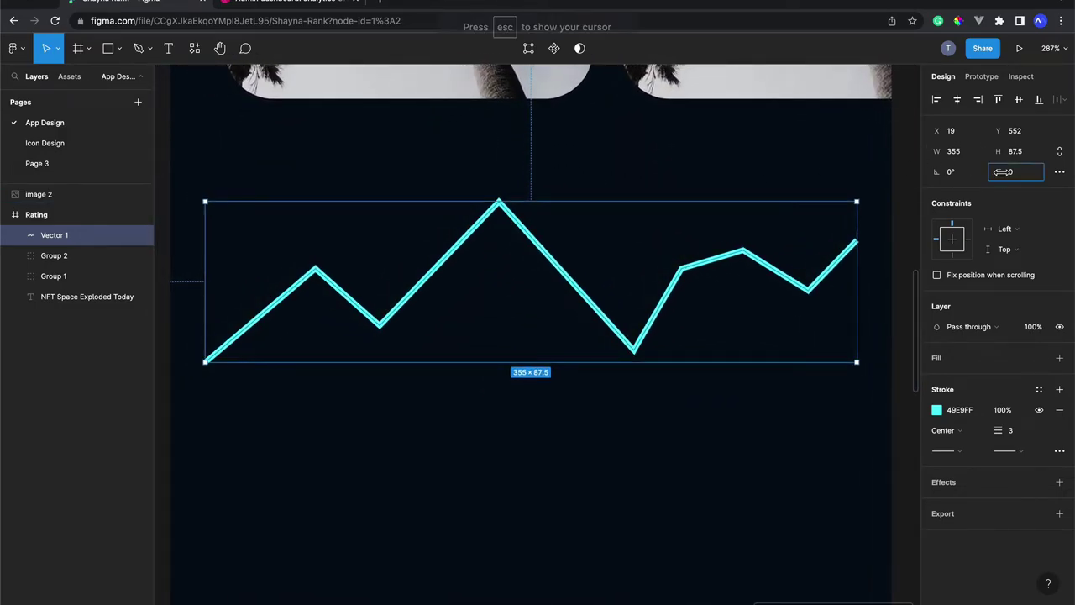
pyautogui.moveTo(1001, 171); pyautogui.dragTo(1045, 169)
pyautogui.moveTo(50, 175); pyautogui.dragTo(317, 183)
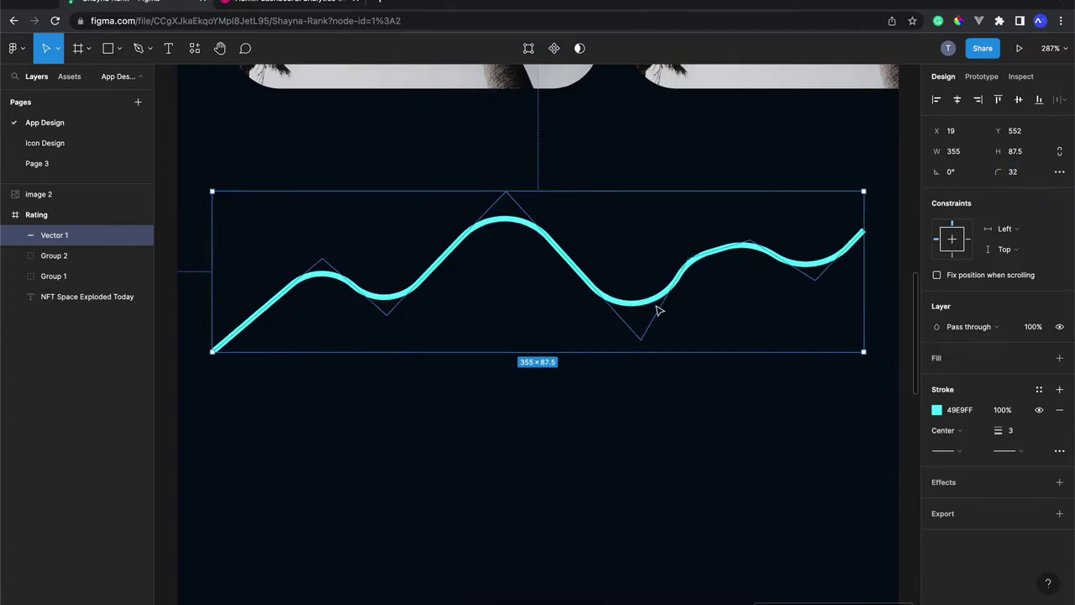
pyautogui.click(592, 410)
pyautogui.hscroll(2, 592, 410)
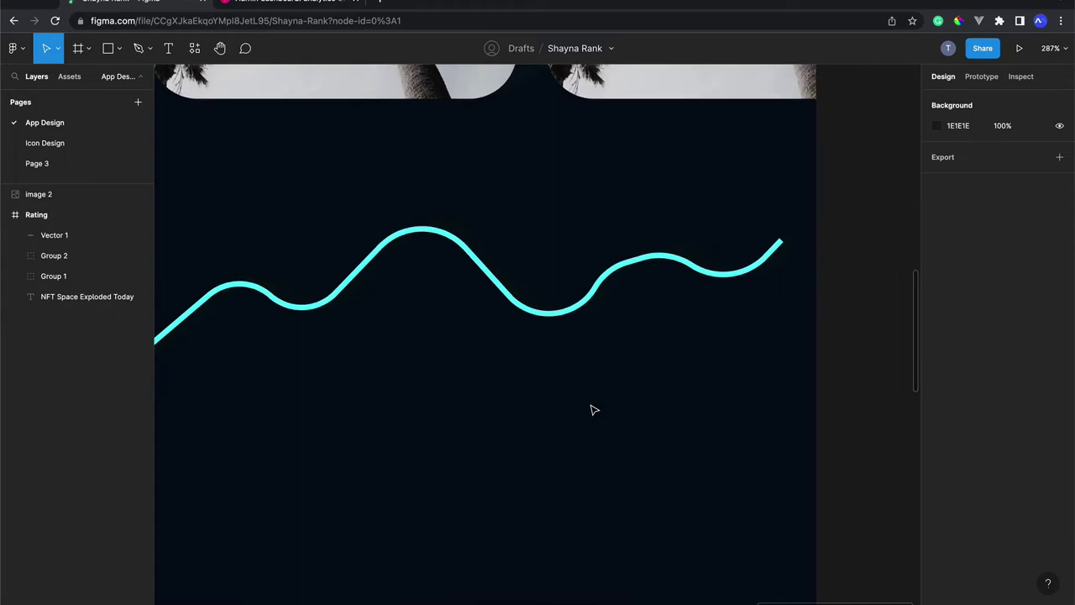
pyautogui.click(650, 266)
pyautogui.scroll(3, 648, 260)
pyautogui.scroll(3, 650, 264)
pyautogui.scroll(2, 555, 312)
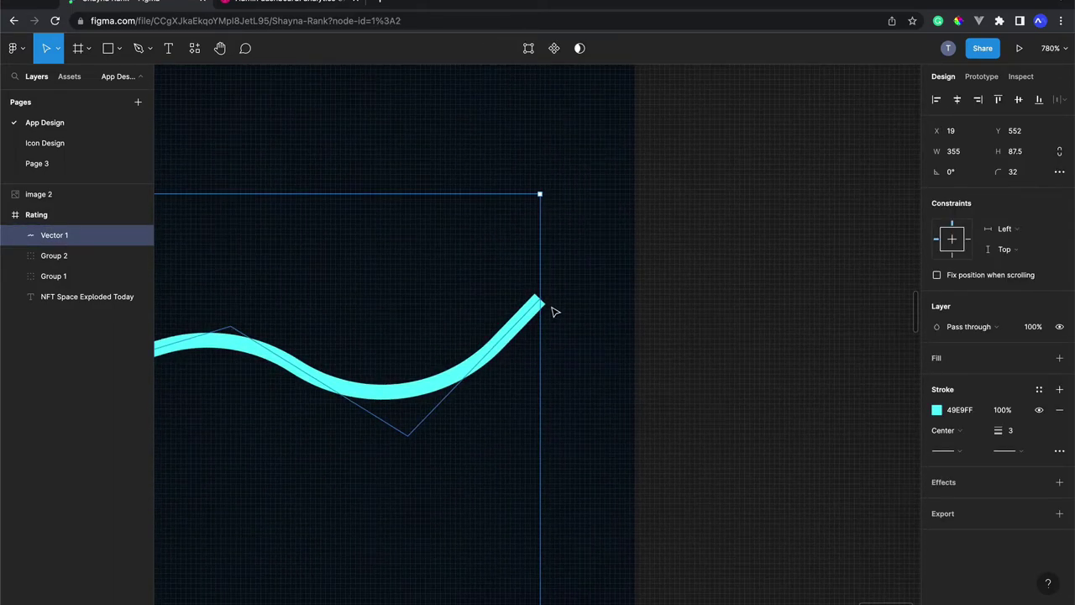
pyautogui.scroll(3, 555, 311)
pyautogui.scroll(-5, 565, 294)
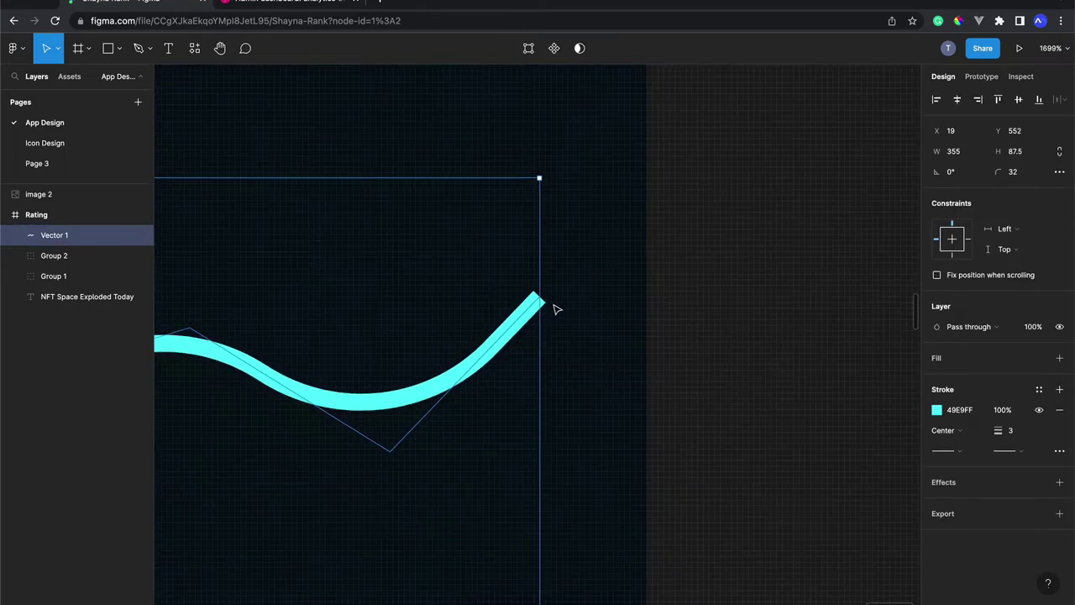
pyautogui.scroll(-3, 554, 307)
pyautogui.hscroll(-5, 550, 304)
pyautogui.hscroll(-3, 544, 301)
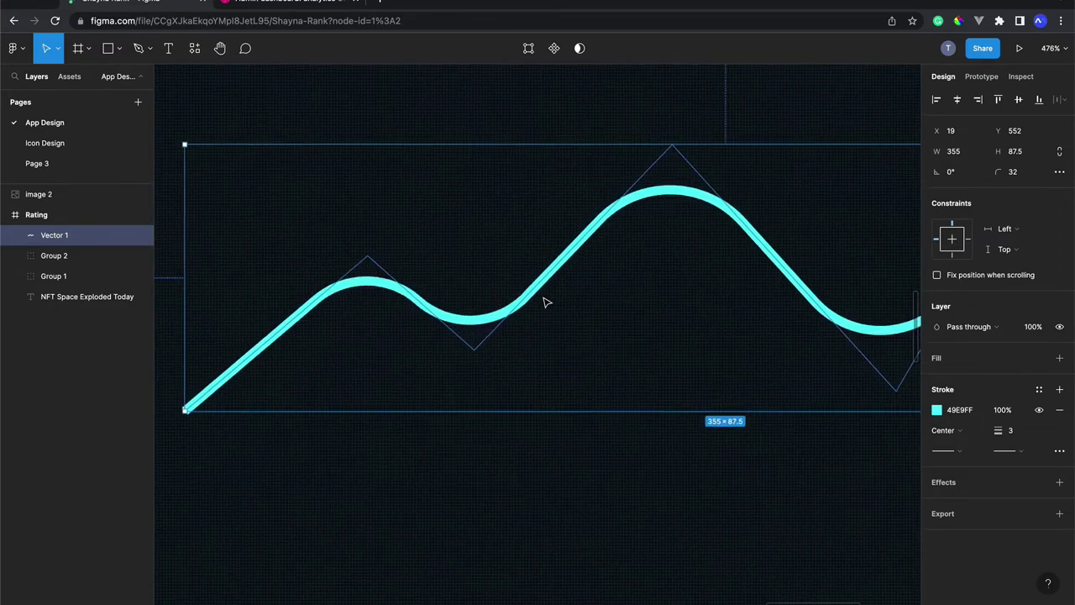
pyautogui.hscroll(-3, 339, 379)
pyautogui.hscroll(-8, 377, 369)
pyautogui.hscroll(-3, 425, 357)
pyautogui.scroll(4, 449, 348)
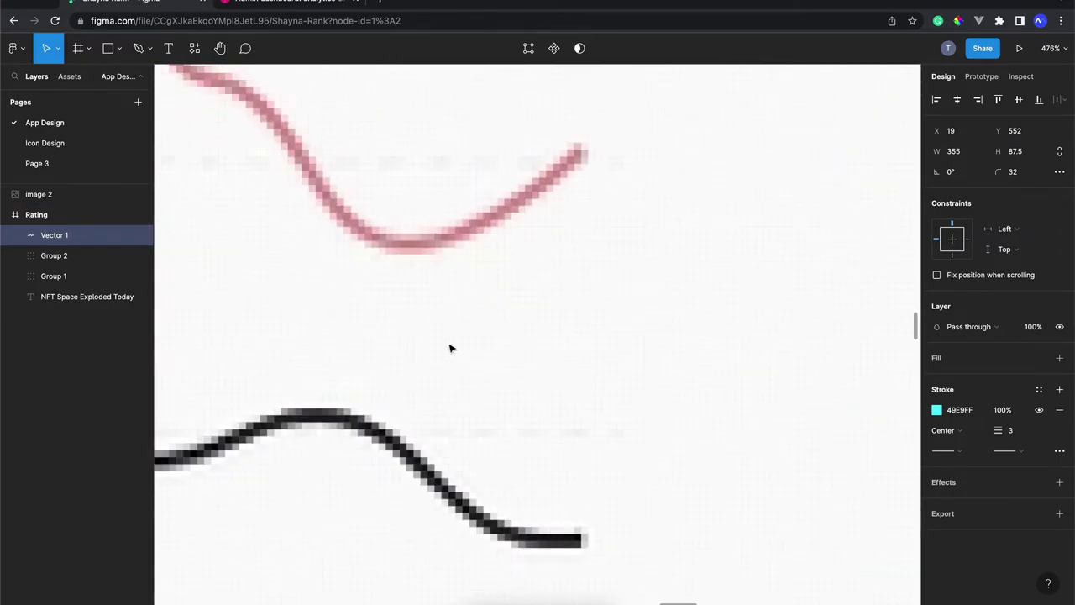
pyautogui.scroll(-5, 620, 183)
pyautogui.scroll(-3, 620, 183)
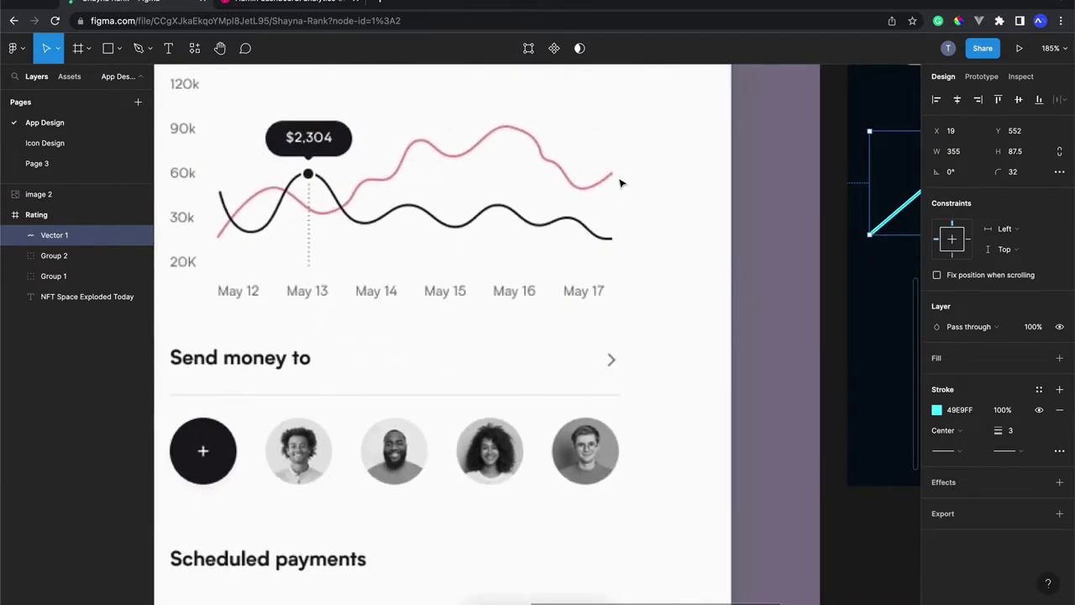
pyautogui.scroll(-2, 620, 183)
pyautogui.hscroll(5, 620, 183)
pyautogui.scroll(-3, 348, 276)
pyautogui.scroll(5, 348, 277)
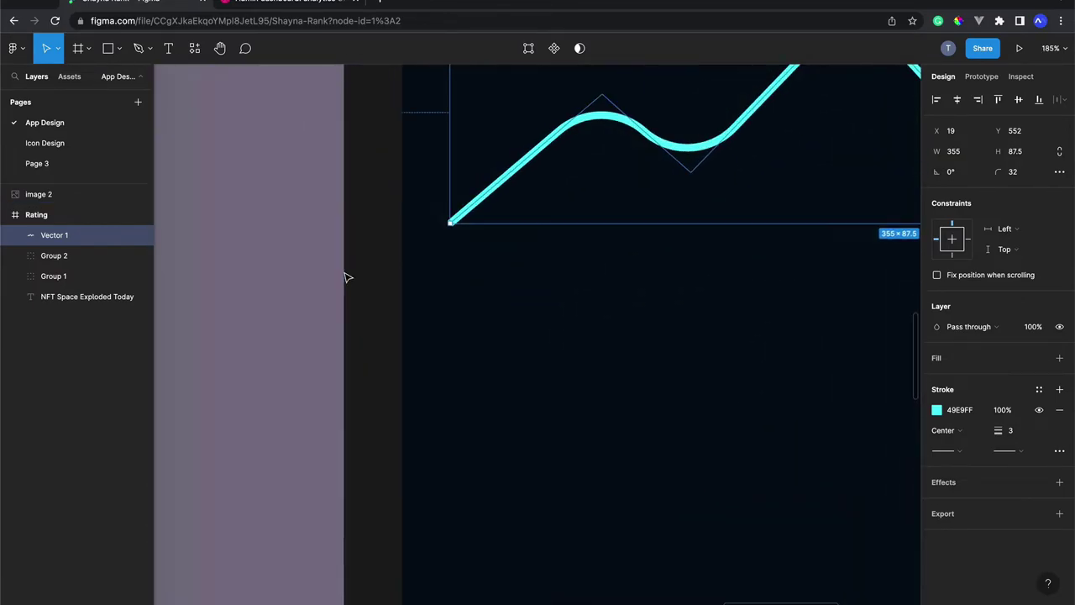
pyautogui.scroll(3, 348, 276)
pyautogui.hscroll(3, 333, 439)
pyautogui.scroll(3, 332, 439)
pyautogui.click(332, 439)
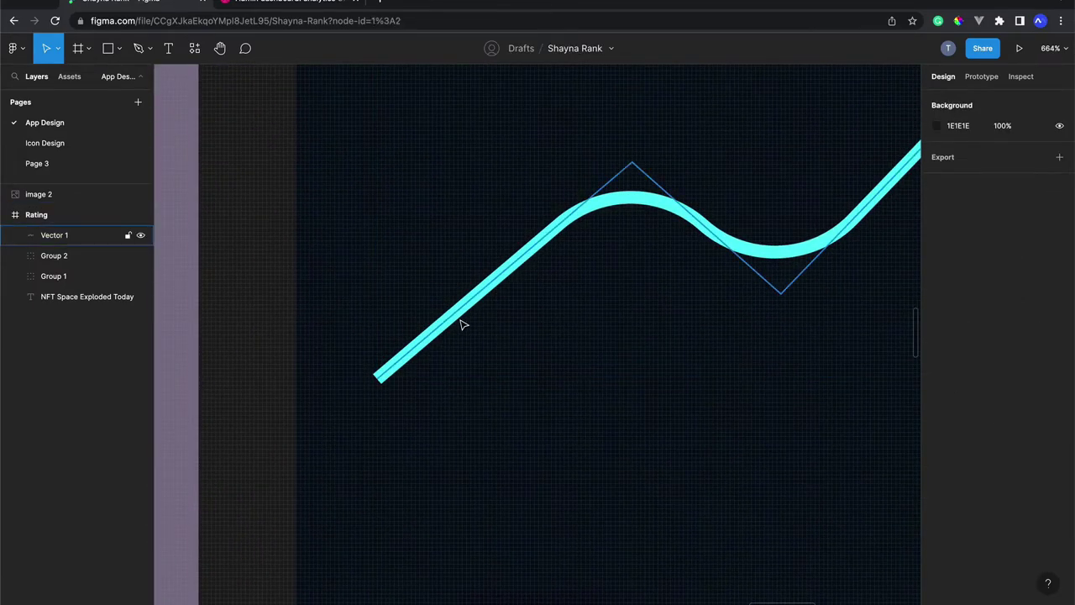
# Step: Set the cyan wave's start cap to Round, replacing the arrowhead tried first
pyautogui.click(462, 325)
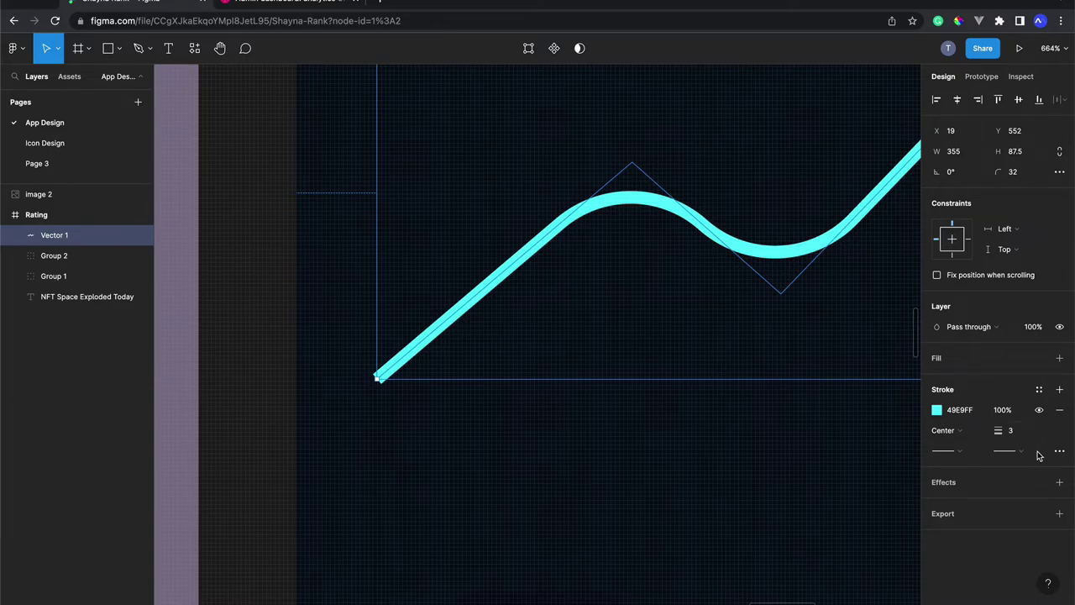
pyautogui.click(961, 455)
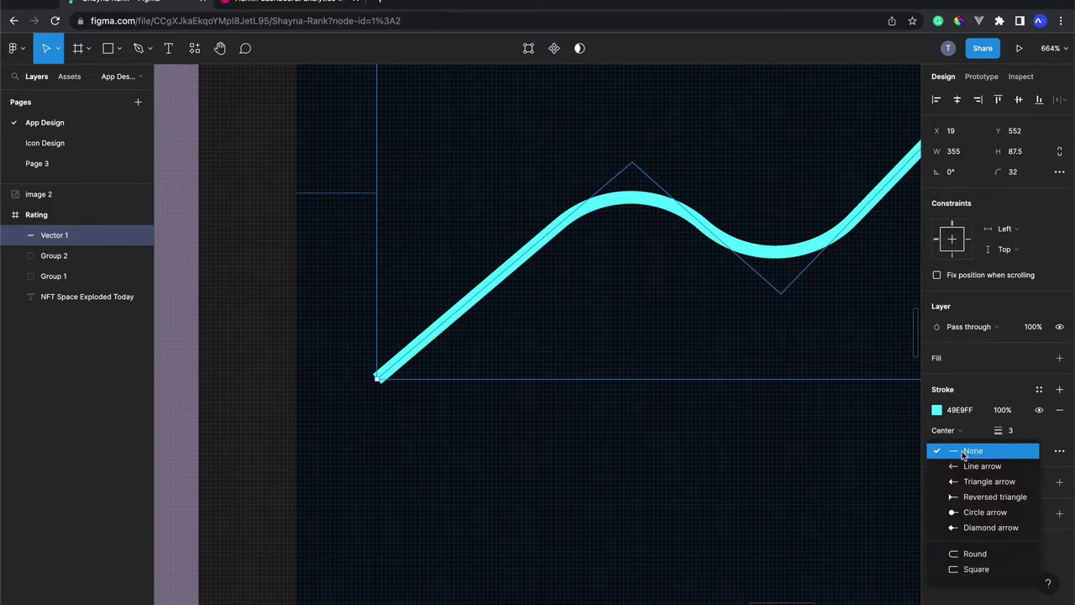
pyautogui.click(974, 466)
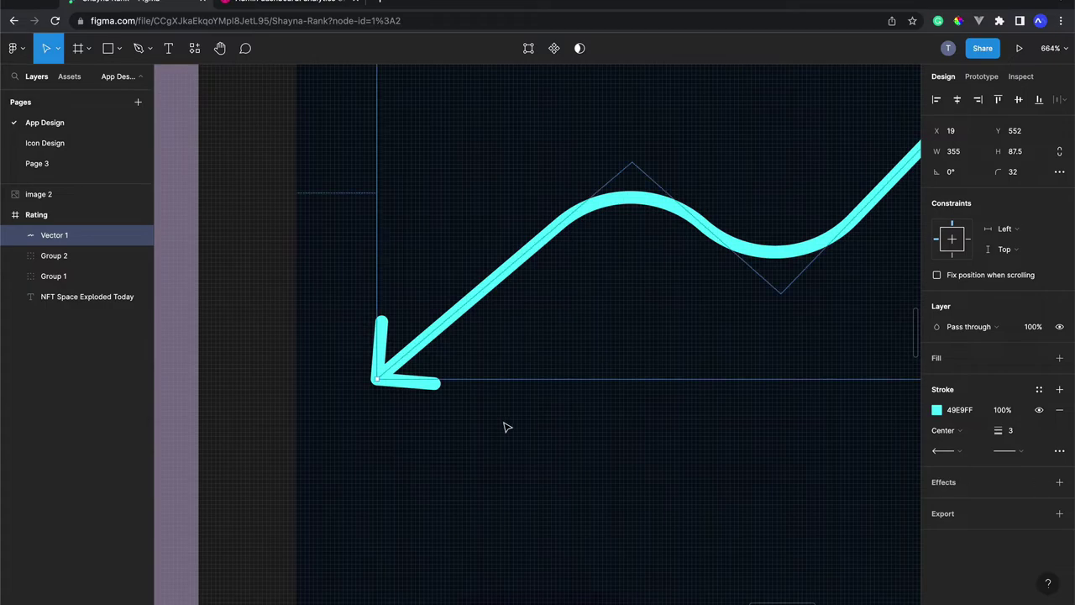
pyautogui.hotkey('shift', '2')
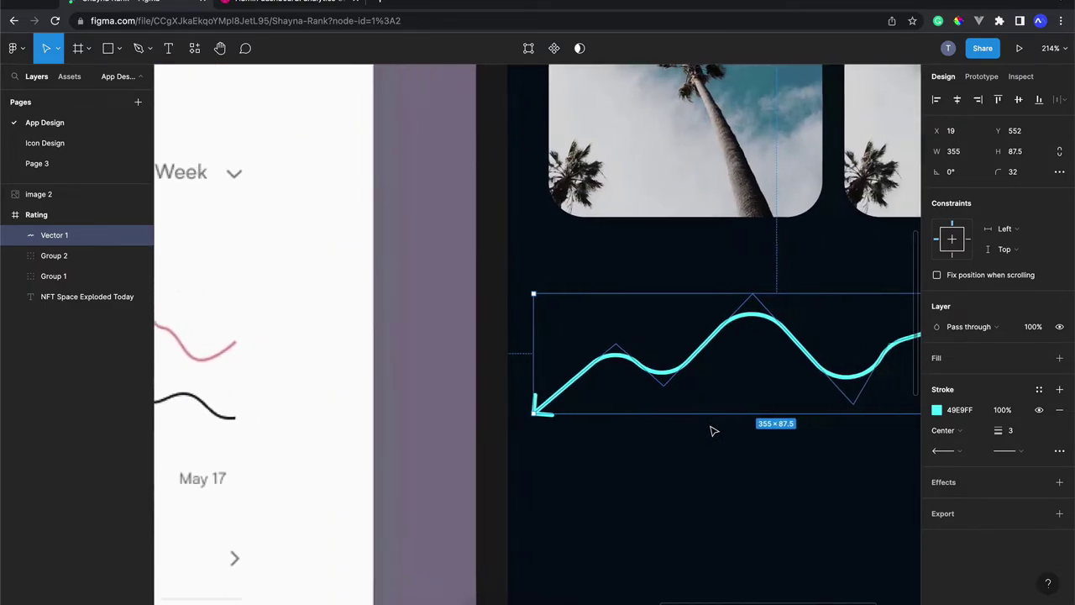
pyautogui.hscroll(-3, 712, 431)
pyautogui.scroll(10, 712, 431)
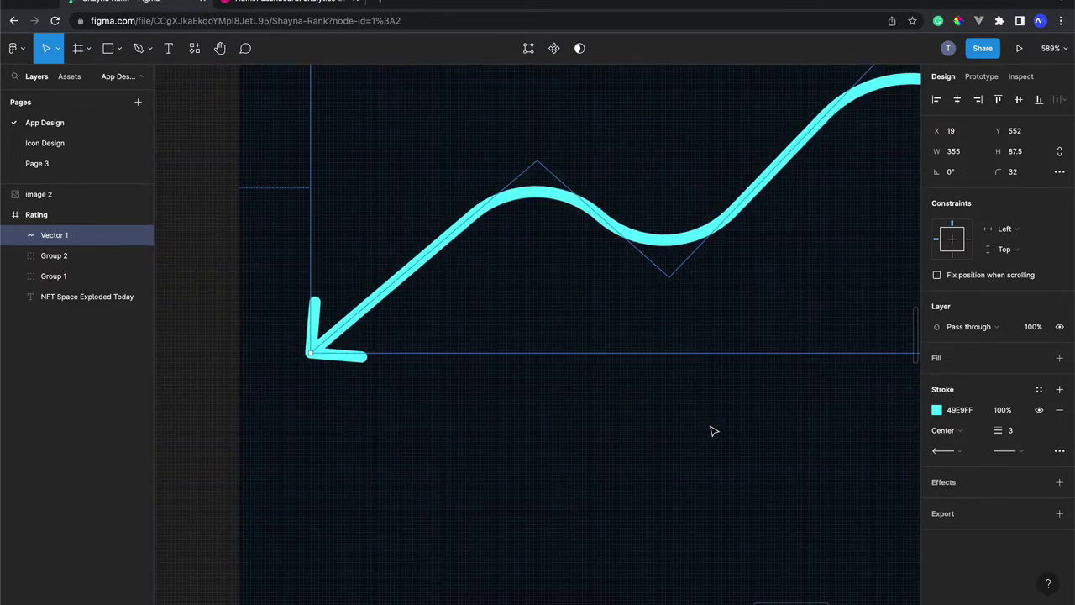
pyautogui.click(962, 454)
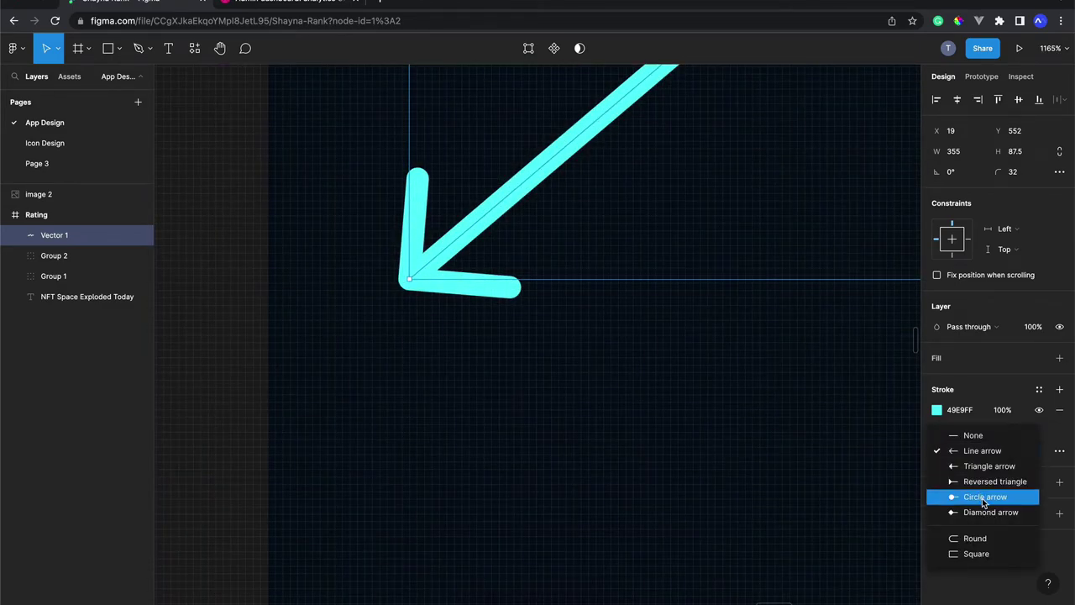
pyautogui.click(975, 540)
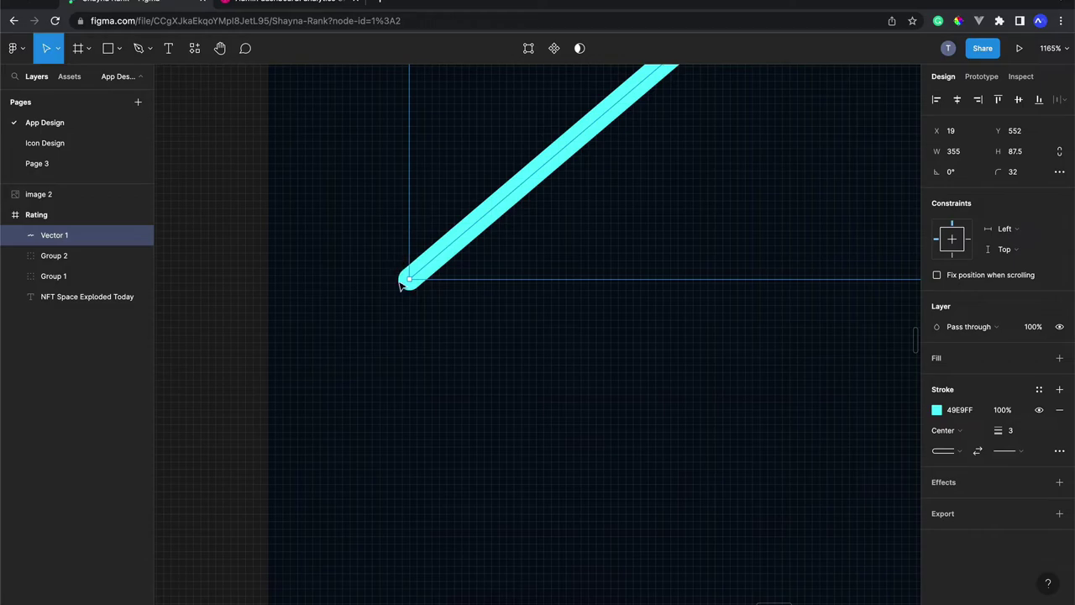
# Step: Set the wave's end cap to Round and deselect to view the finished line
pyautogui.scroll(-5, 402, 283)
pyautogui.scroll(-3, 395, 280)
pyautogui.scroll(5, 401, 285)
pyautogui.scroll(3, 401, 286)
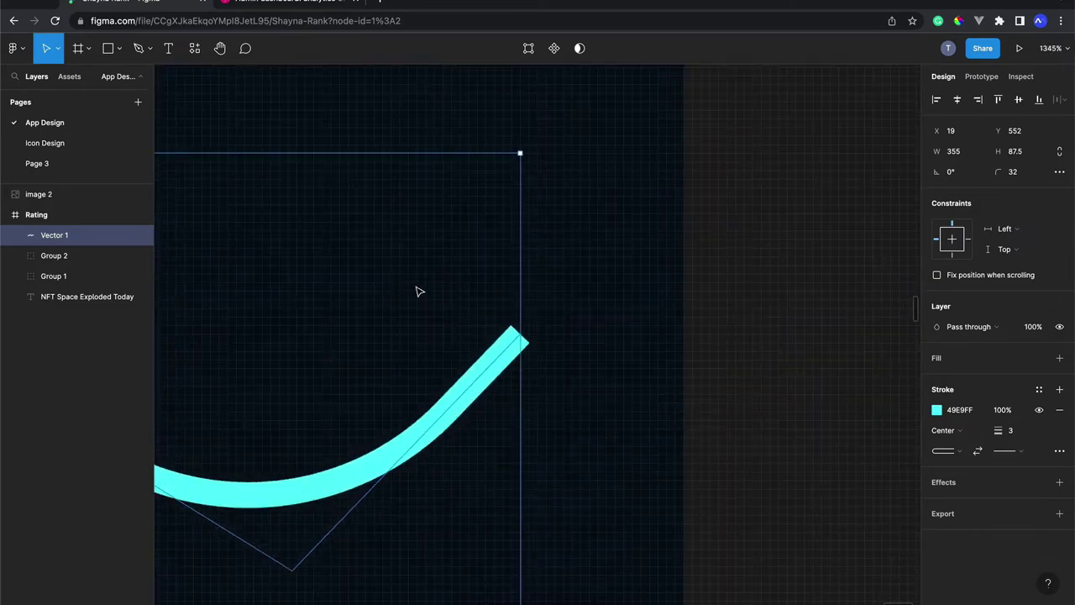
pyautogui.click(1012, 453)
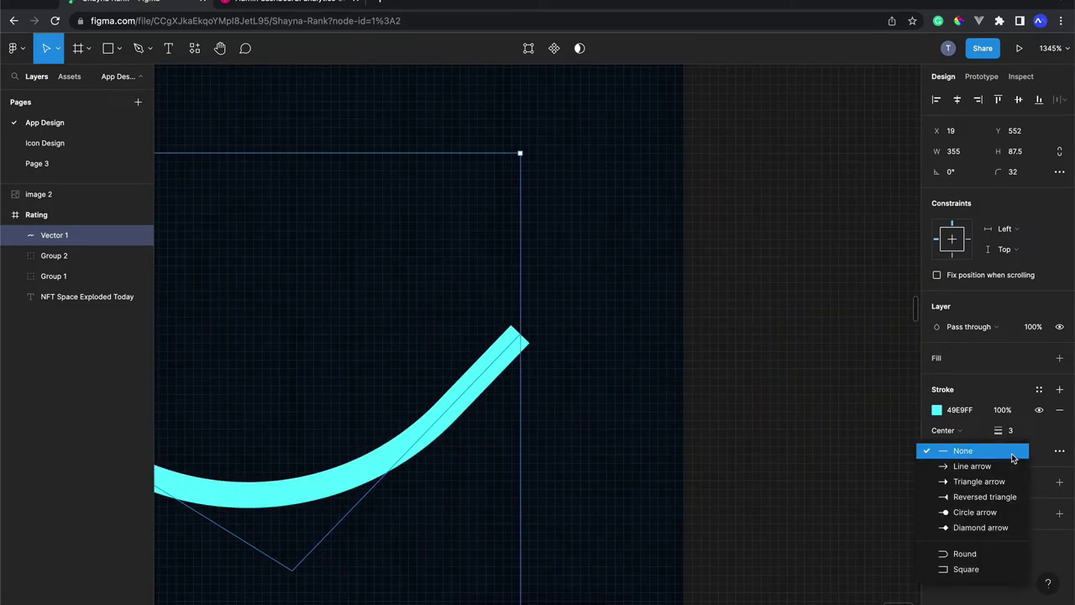
pyautogui.click(1012, 552)
pyautogui.click(604, 377)
pyautogui.scroll(-5, 604, 378)
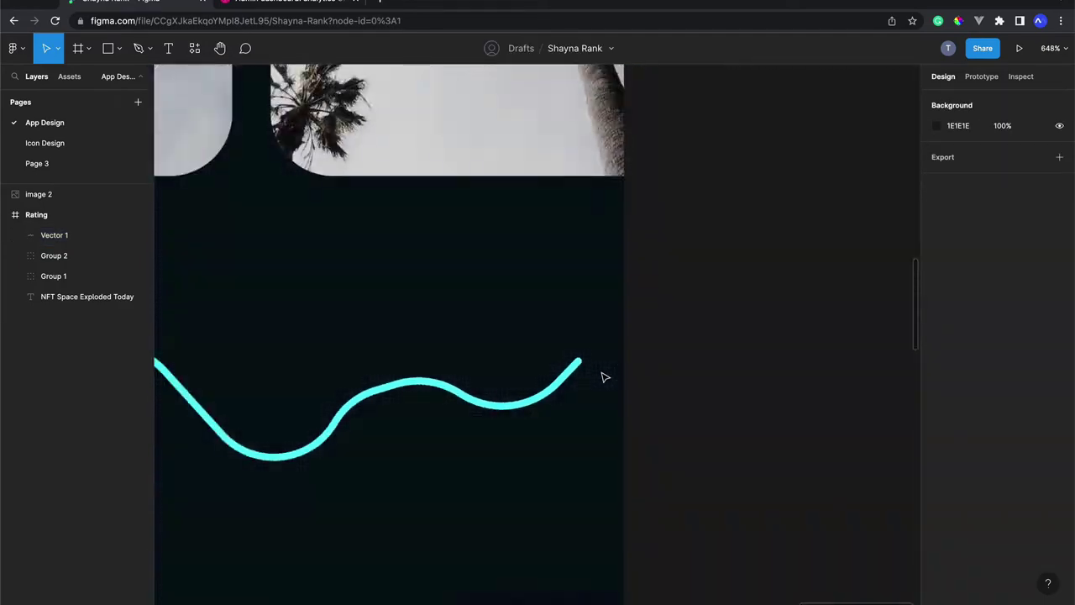
pyautogui.scroll(-3, 605, 377)
pyautogui.scroll(-3, 605, 377)
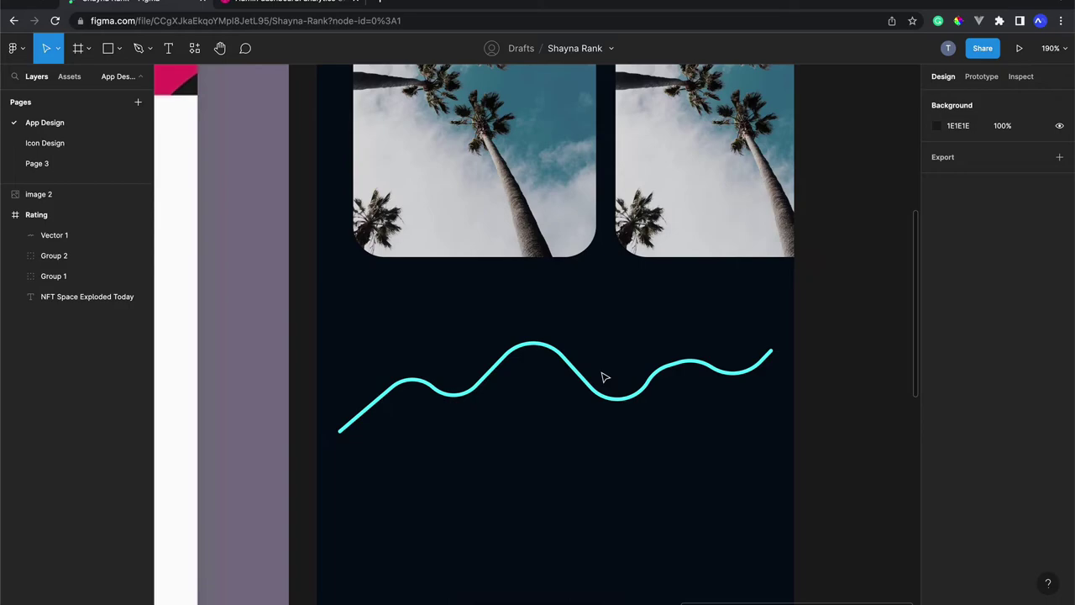
pyautogui.scroll(-1, 605, 377)
pyautogui.scroll(-3, 605, 378)
pyautogui.hscroll(-5, 605, 377)
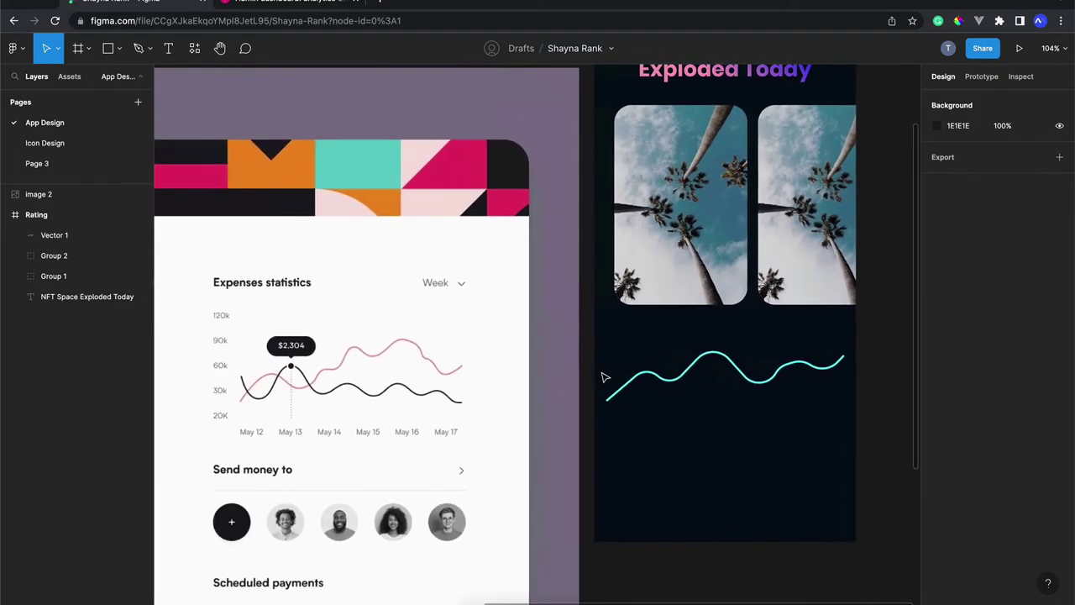
pyautogui.hscroll(-5, 605, 377)
pyautogui.scroll(3, 603, 377)
pyautogui.hscroll(-5, 603, 377)
pyautogui.hscroll(-5, 603, 377)
pyautogui.scroll(5, 504, 336)
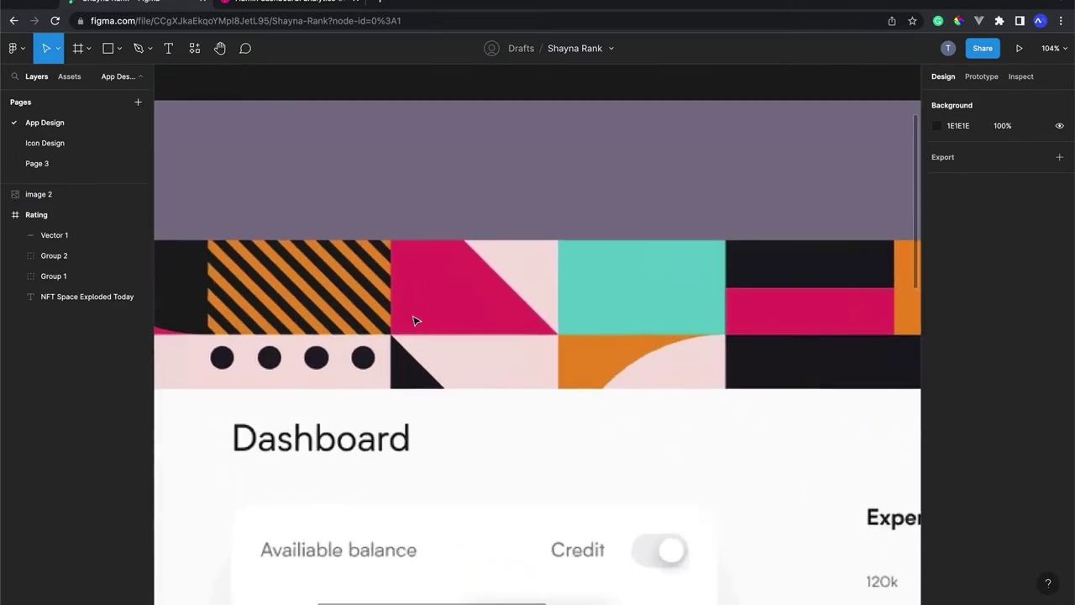
pyautogui.scroll(-1, 600, 304)
pyautogui.scroll(-3, 656, 321)
pyautogui.hscroll(3, 656, 321)
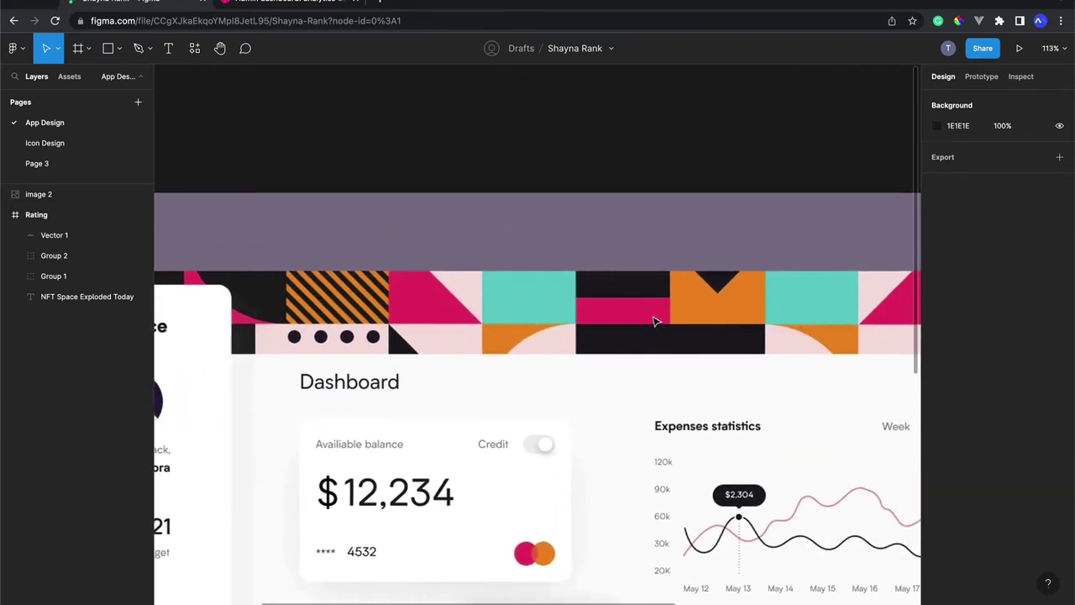
pyautogui.hscroll(3, 656, 321)
pyautogui.hscroll(1, 656, 320)
pyautogui.scroll(-5, 656, 320)
pyautogui.hscroll(-3, 656, 321)
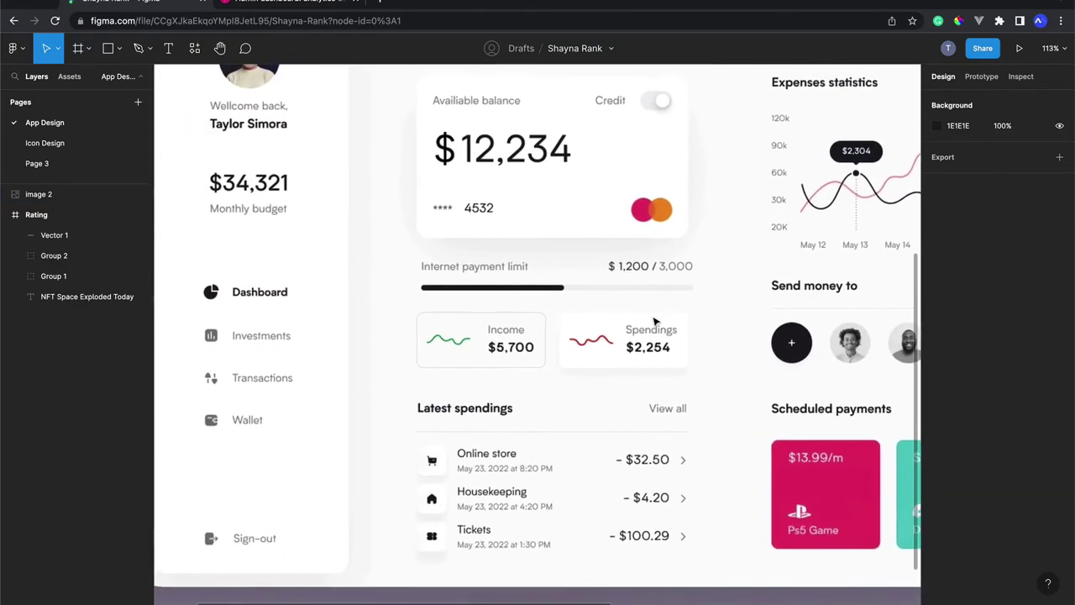
pyautogui.hscroll(-2, 656, 321)
pyautogui.scroll(3, 656, 321)
pyautogui.hscroll(-5, 452, 472)
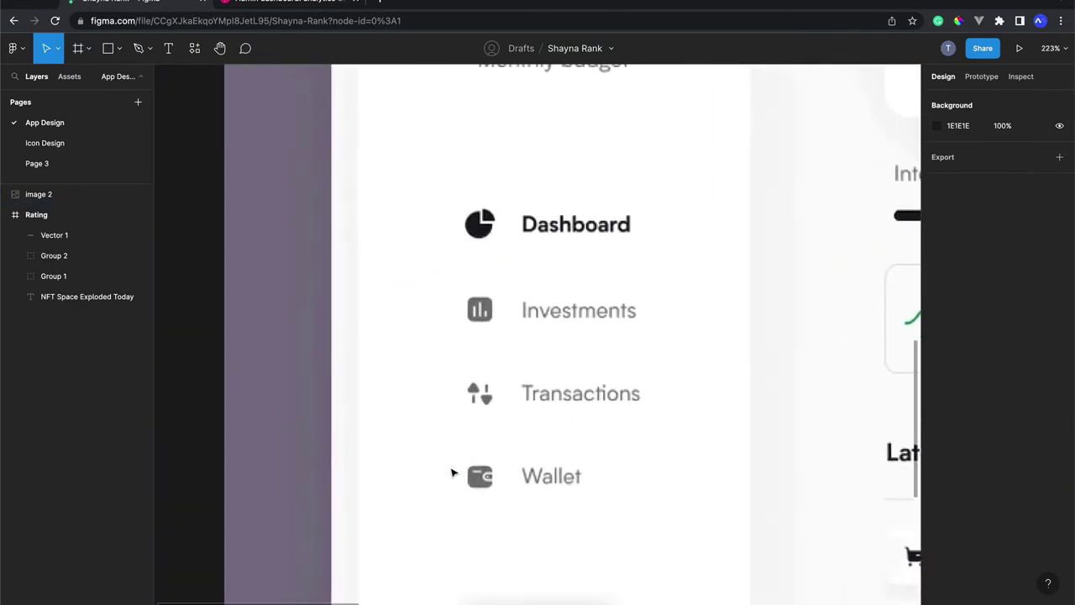
pyautogui.scroll(3, 452, 472)
pyautogui.scroll(-2, 562, 285)
pyautogui.scroll(-3, 562, 285)
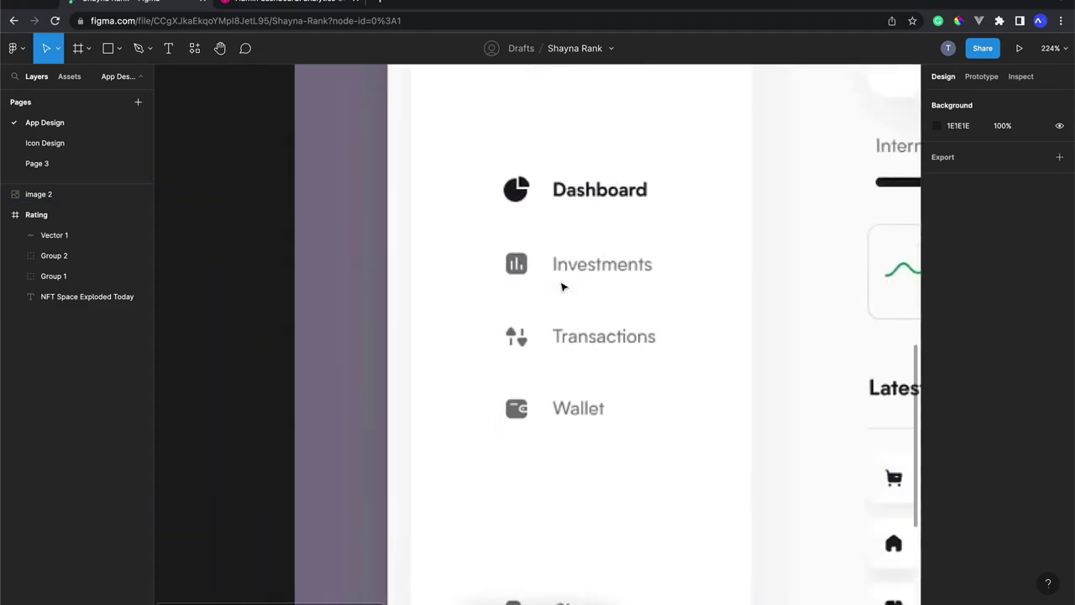
pyautogui.scroll(-2, 562, 286)
pyautogui.scroll(-1, 562, 286)
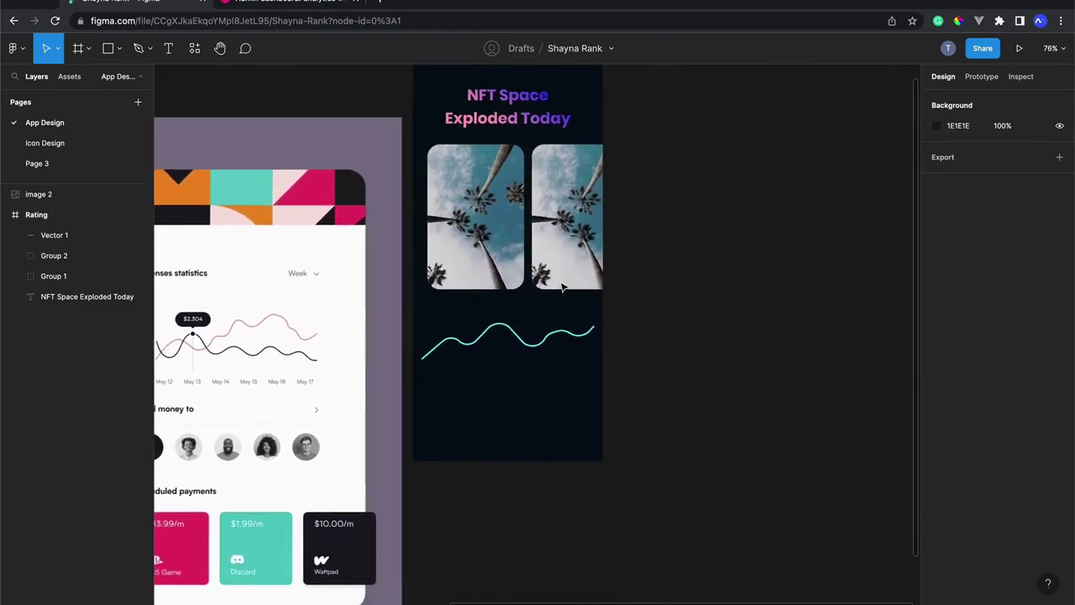
pyautogui.scroll(3, 562, 287)
pyautogui.scroll(3, 565, 286)
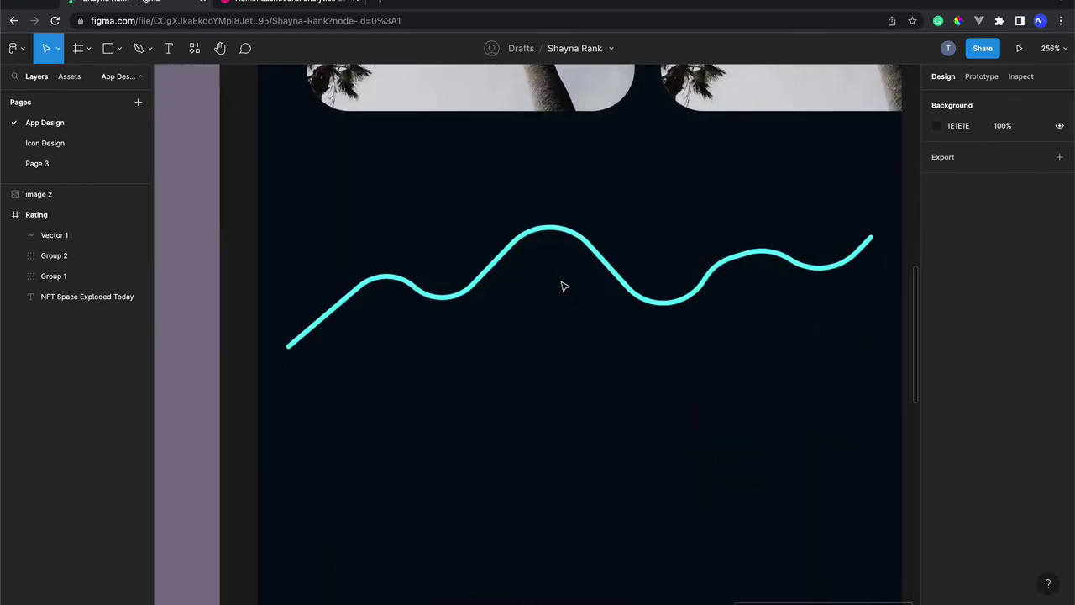
pyautogui.scroll(-2, 625, 254)
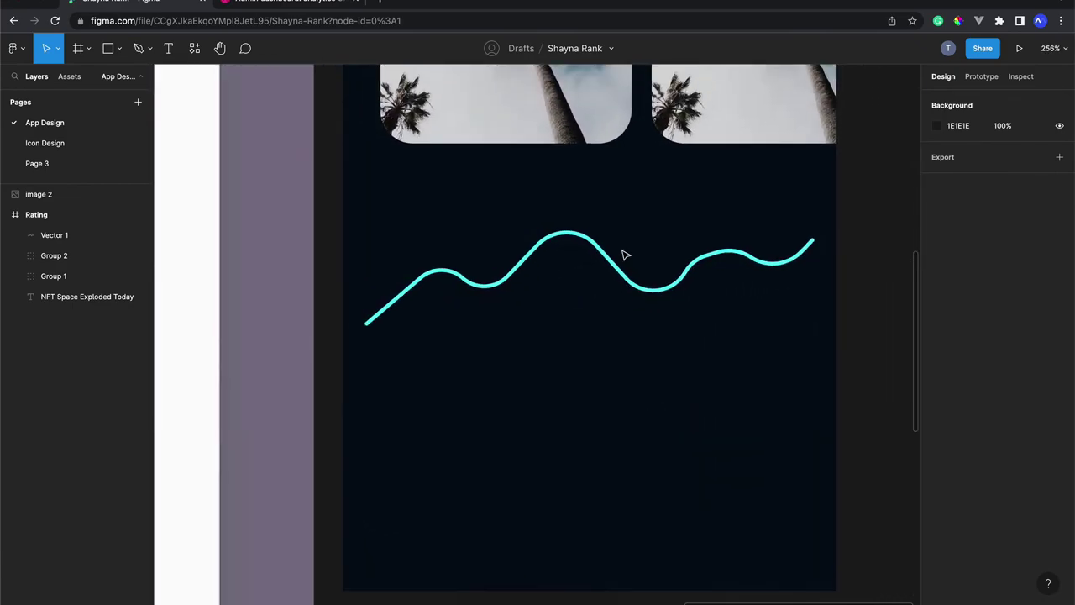